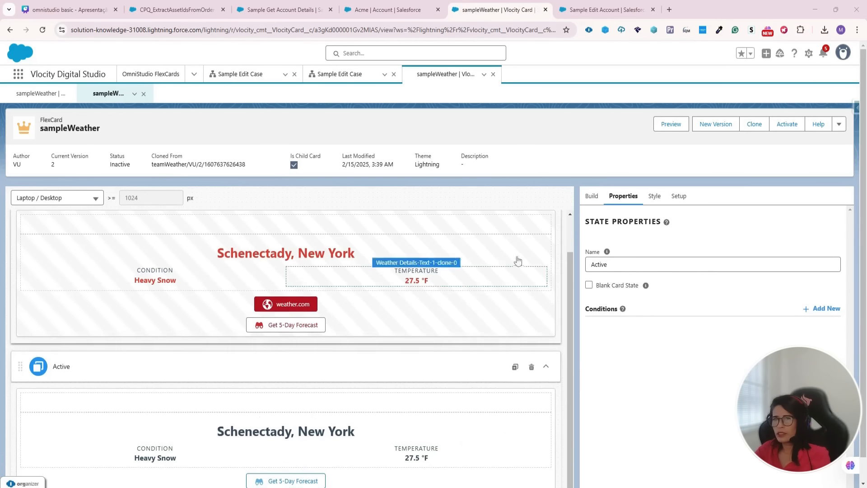
Step: Compare the layouts of the Alert and Active states on the sampleWeather card canvas
{"action": "scroll", "coordinate": [37, 221], "scroll_direction": "up", "scroll_amount": 1}
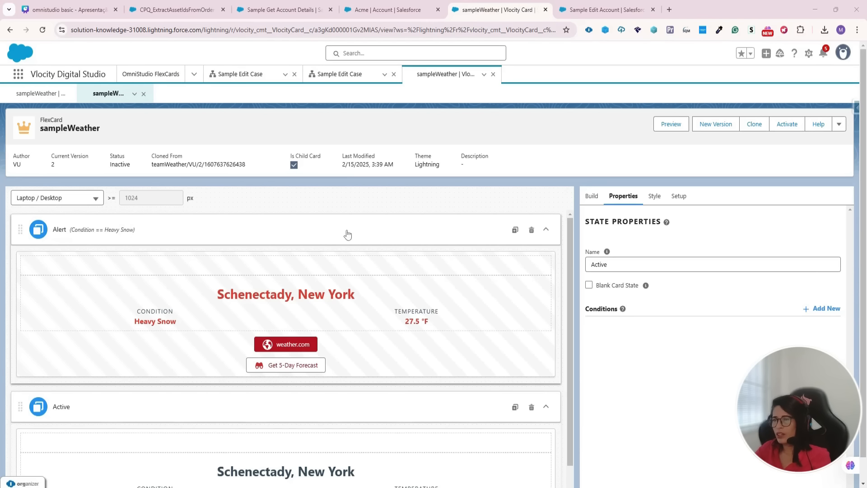
{"action": "scroll", "coordinate": [347, 234], "scroll_direction": "down", "scroll_amount": 1}
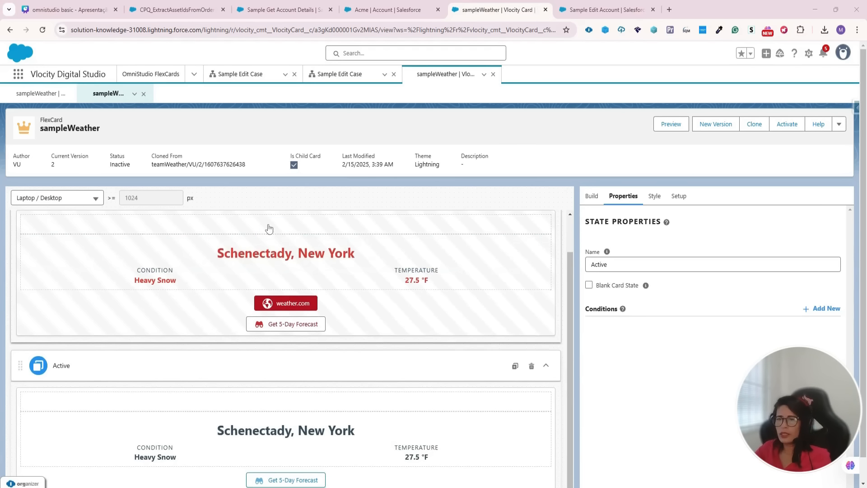
{"action": "scroll", "coordinate": [523, 251], "scroll_direction": "up", "scroll_amount": 1}
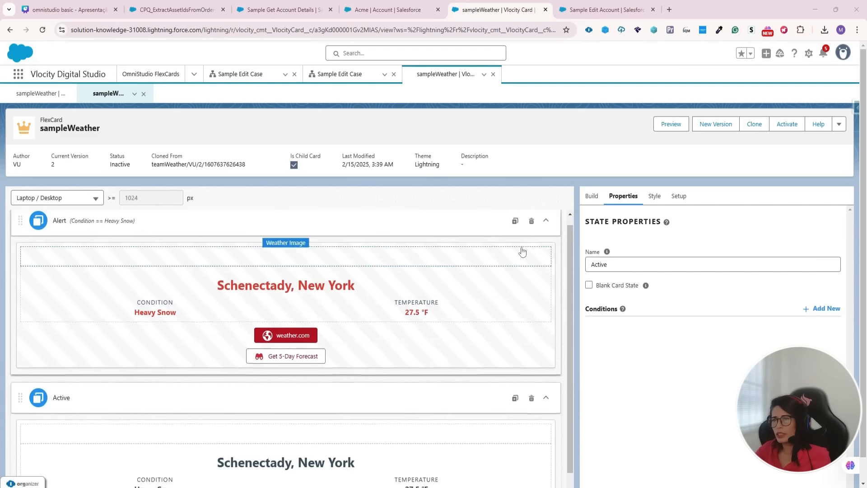
{"action": "scroll", "coordinate": [341, 273], "scroll_direction": "down", "scroll_amount": 1}
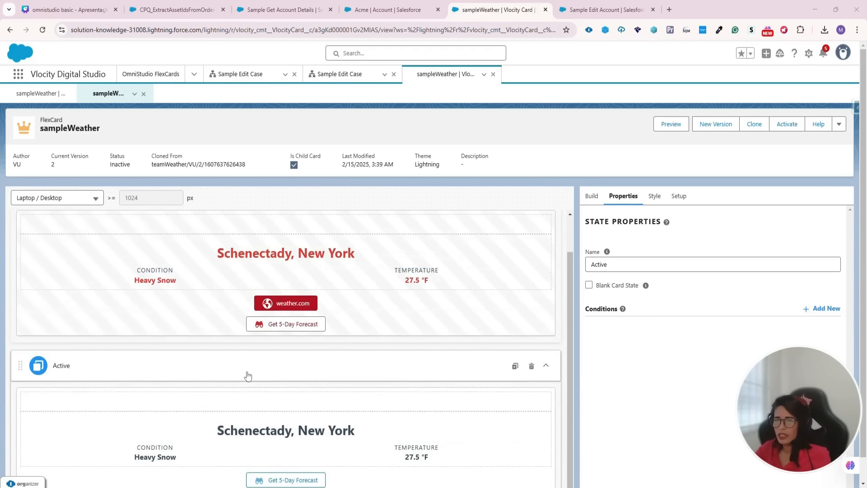
{"action": "scroll", "coordinate": [248, 375], "scroll_direction": "down", "scroll_amount": 1}
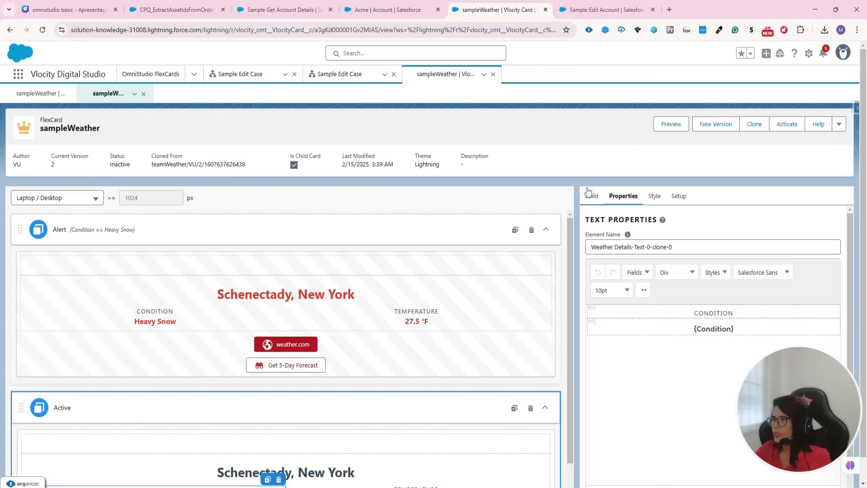
Step: Expand the available data fields and review them together with the display elements that can be added to the card
{"action": "left_click", "coordinate": [589, 195]}
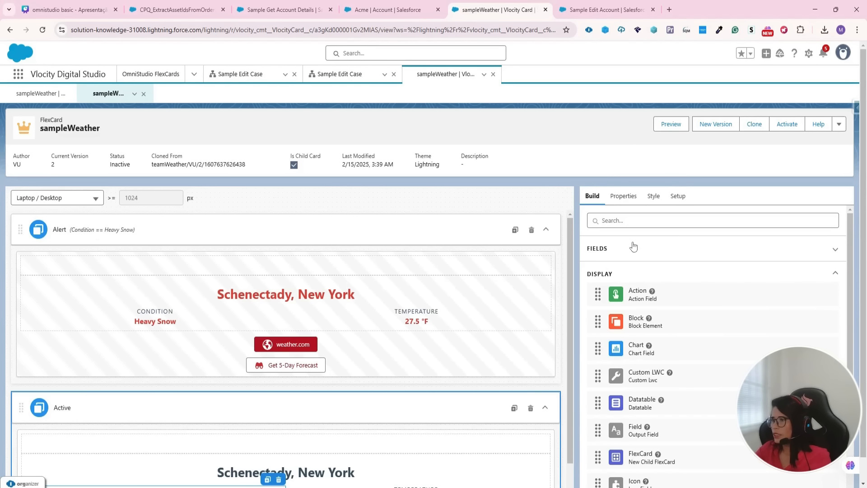
{"action": "left_click", "coordinate": [632, 247]}
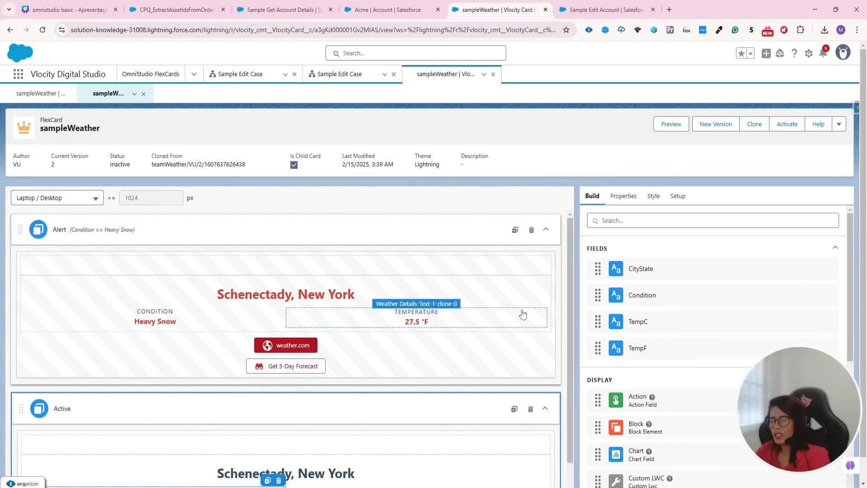
{"action": "scroll", "coordinate": [626, 290], "scroll_direction": "down", "scroll_amount": 2}
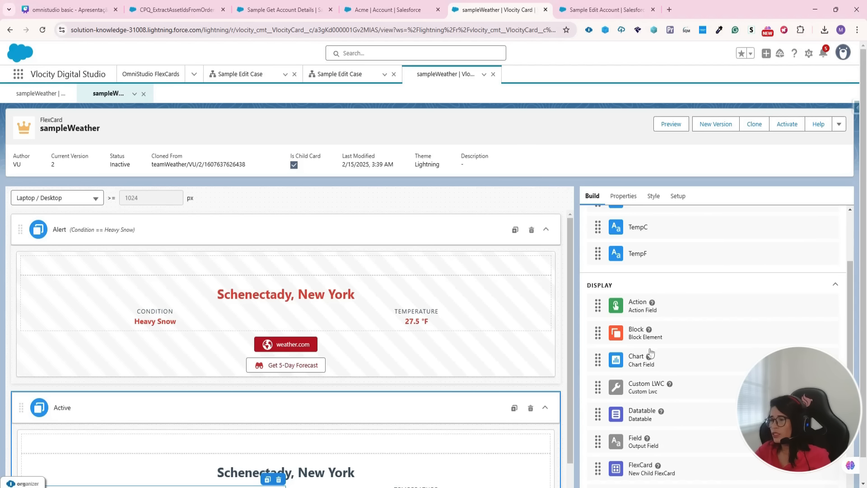
{"action": "scroll", "coordinate": [654, 316], "scroll_direction": "down", "scroll_amount": 3}
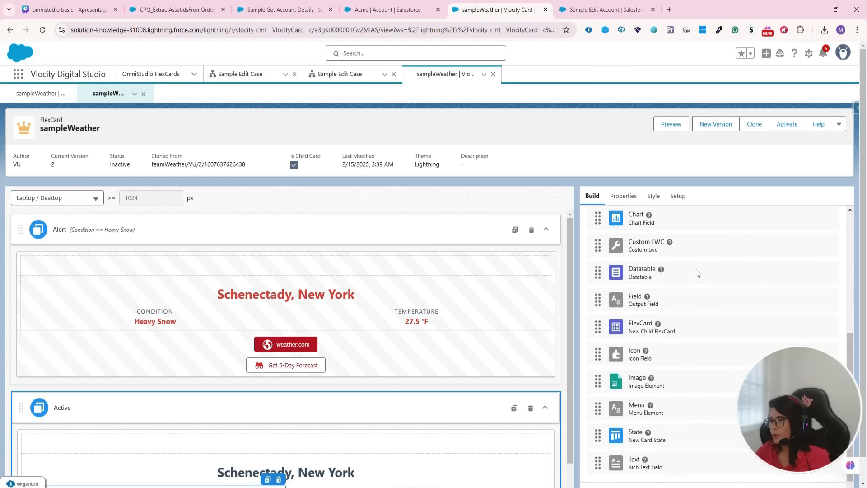
{"action": "scroll", "coordinate": [655, 334], "scroll_direction": "down", "scroll_amount": 2}
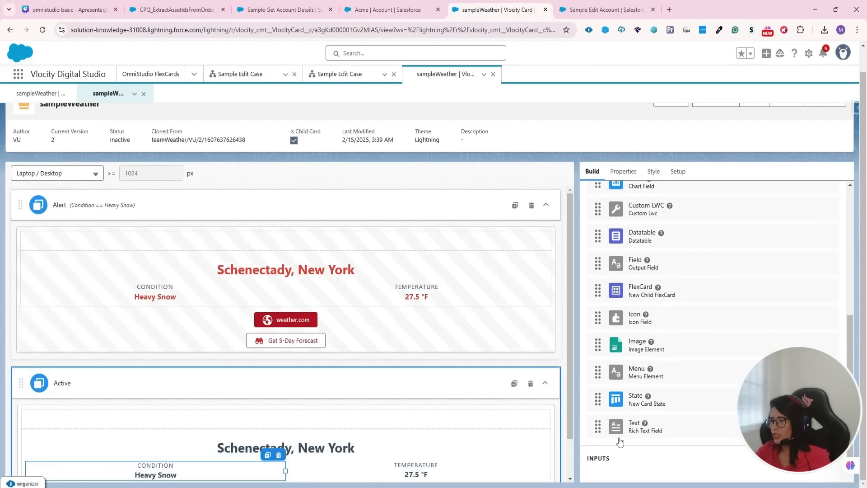
Step: Look through the input elements available for the card, from Checkbox to Typeahead
{"action": "scroll", "coordinate": [680, 294], "scroll_direction": "down", "scroll_amount": 5}
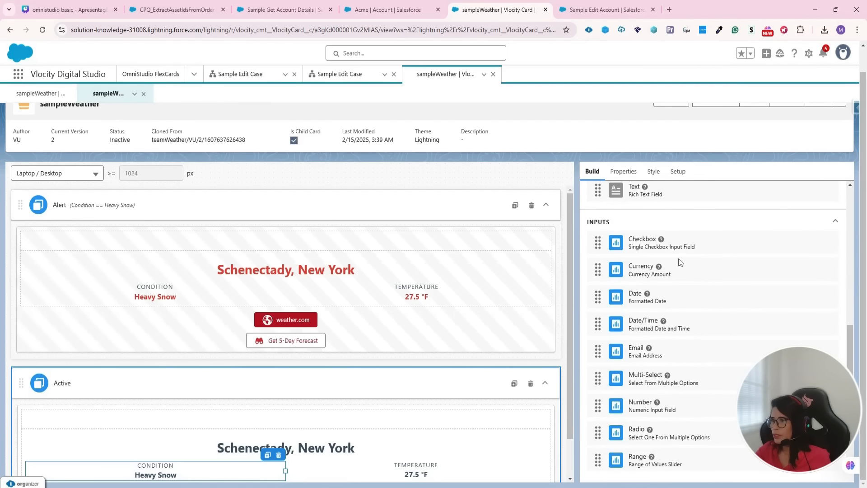
{"action": "scroll", "coordinate": [718, 284], "scroll_direction": "down", "scroll_amount": 1}
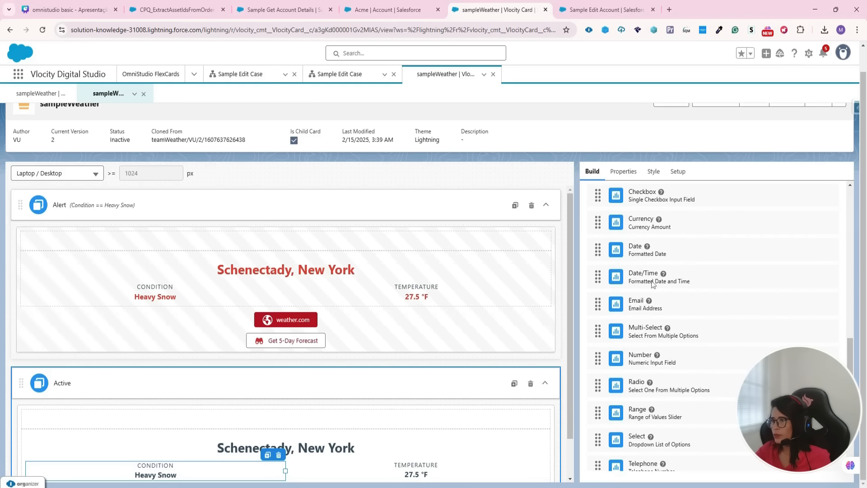
{"action": "scroll", "coordinate": [689, 277], "scroll_direction": "up", "scroll_amount": 1}
{"action": "scroll", "coordinate": [655, 270], "scroll_direction": "down", "scroll_amount": 1}
{"action": "scroll", "coordinate": [661, 306], "scroll_direction": "down", "scroll_amount": 1}
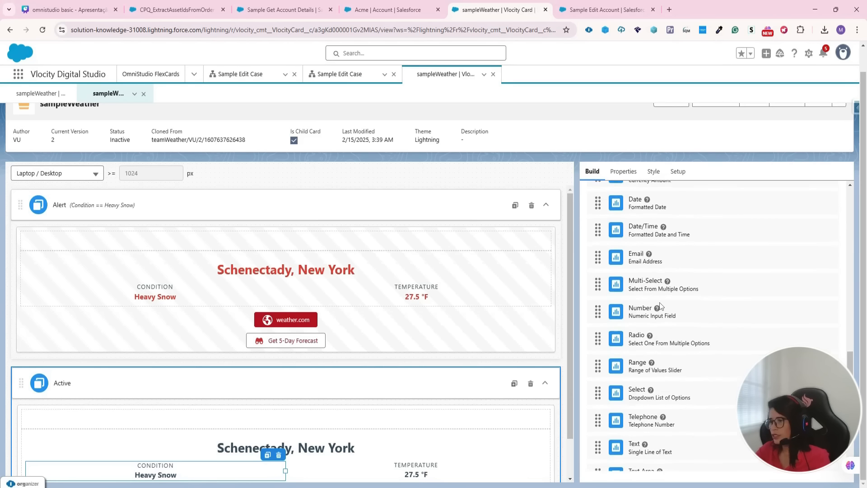
{"action": "scroll", "coordinate": [683, 373], "scroll_direction": "down", "scroll_amount": 2}
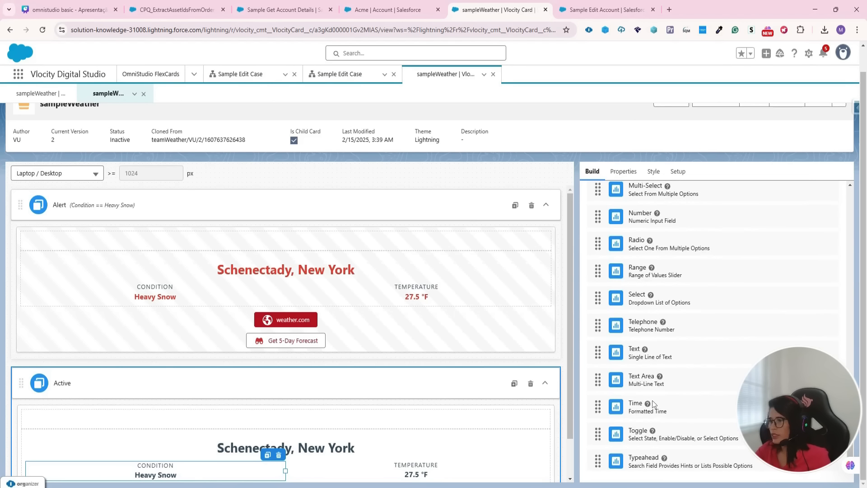
{"action": "scroll", "coordinate": [684, 402], "scroll_direction": "down", "scroll_amount": 1}
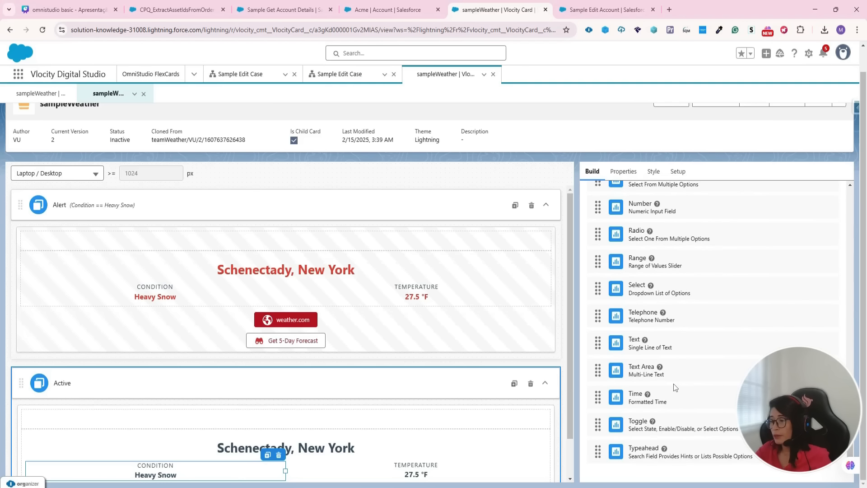
{"action": "scroll", "coordinate": [701, 294], "scroll_direction": "up", "scroll_amount": 6}
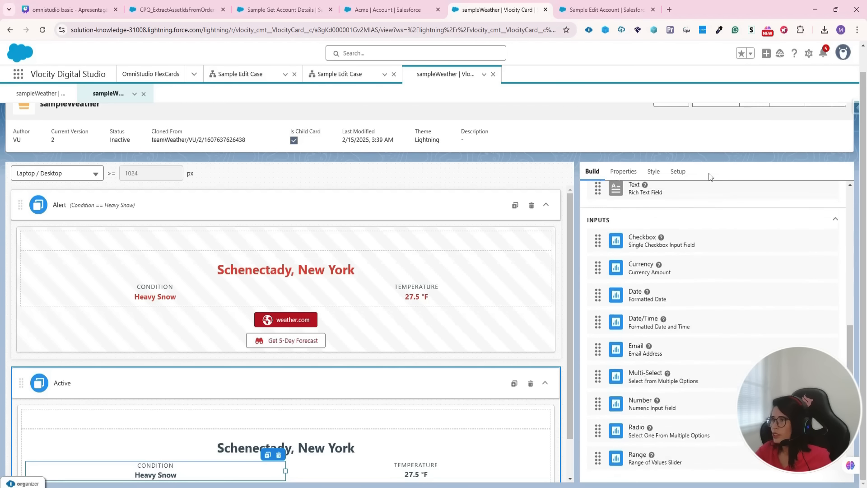
Step: Inspect the properties of the Condition text, the Alert state's city header and its weather.com action
{"action": "left_click", "coordinate": [622, 171]}
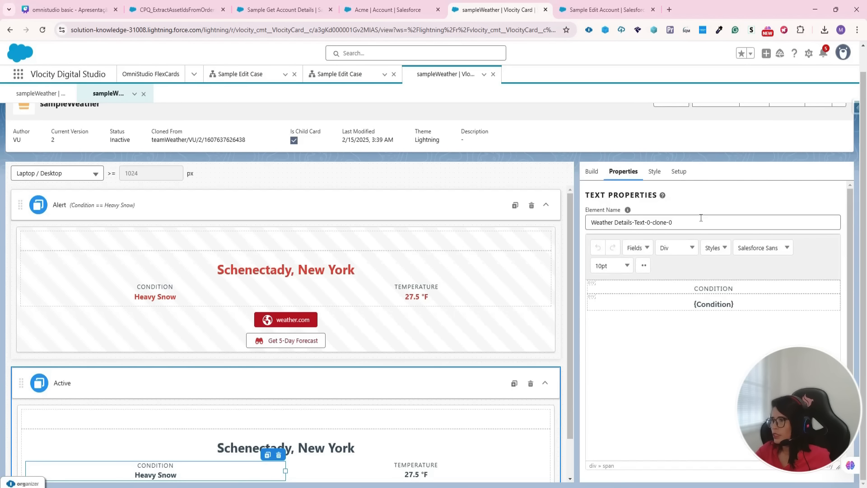
{"action": "left_click", "coordinate": [430, 262]}
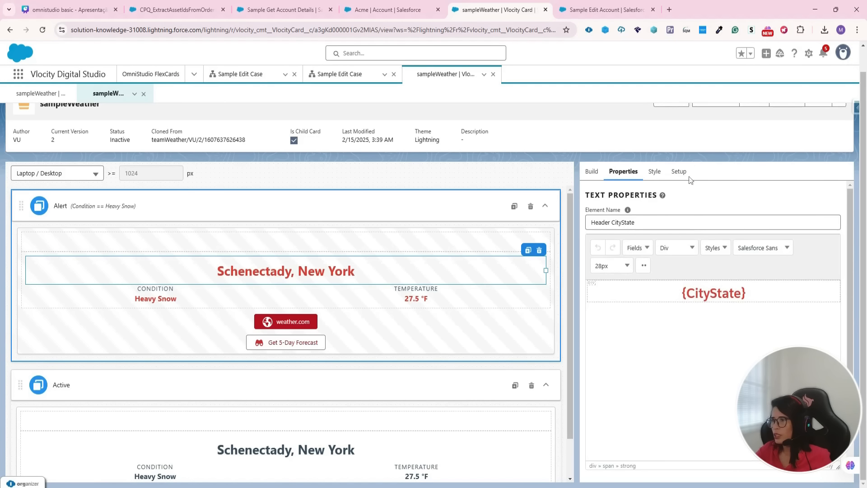
{"action": "left_click", "coordinate": [302, 311]}
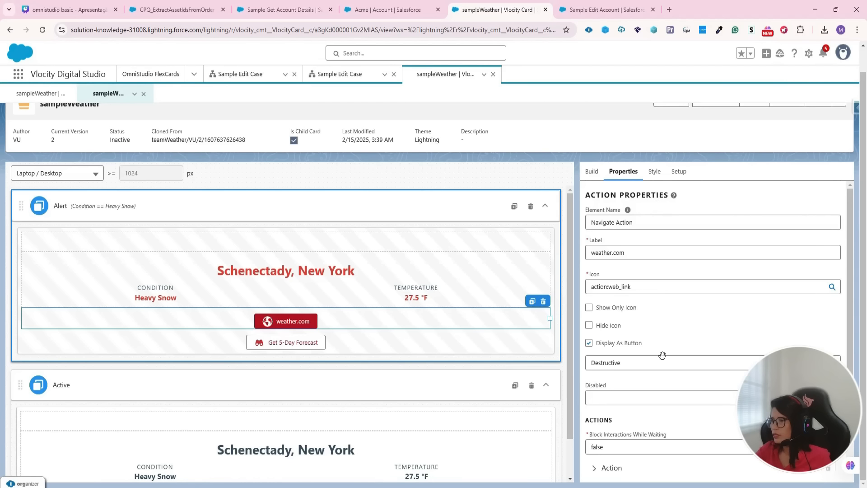
{"action": "scroll", "coordinate": [663, 352], "scroll_direction": "down", "scroll_amount": 3}
{"action": "scroll", "coordinate": [667, 351], "scroll_direction": "up", "scroll_amount": 3}
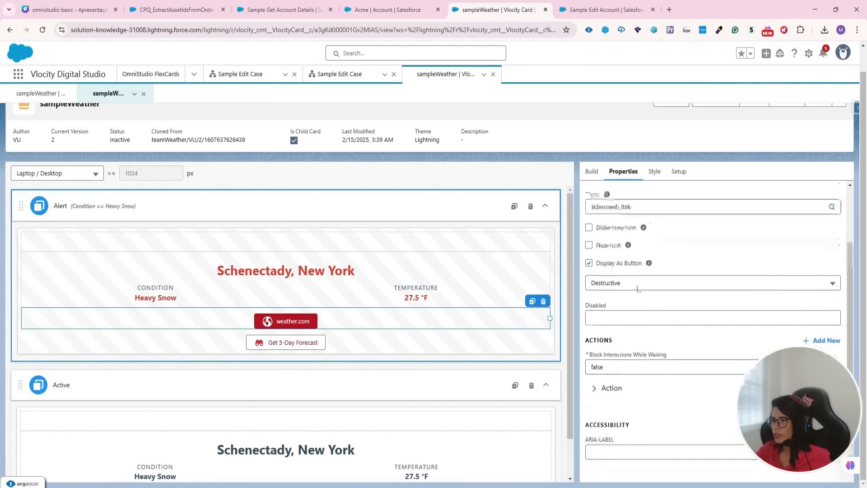
Step: Examine the weather.com action's style options, covering label, icon, dimensions, appearance, alignment and custom CSS
{"action": "left_click", "coordinate": [654, 170]}
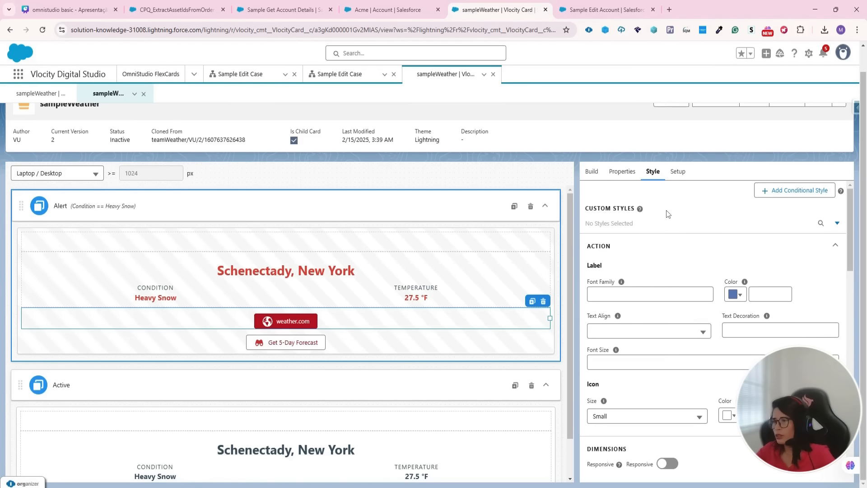
{"action": "scroll", "coordinate": [677, 217], "scroll_direction": "down", "scroll_amount": 5}
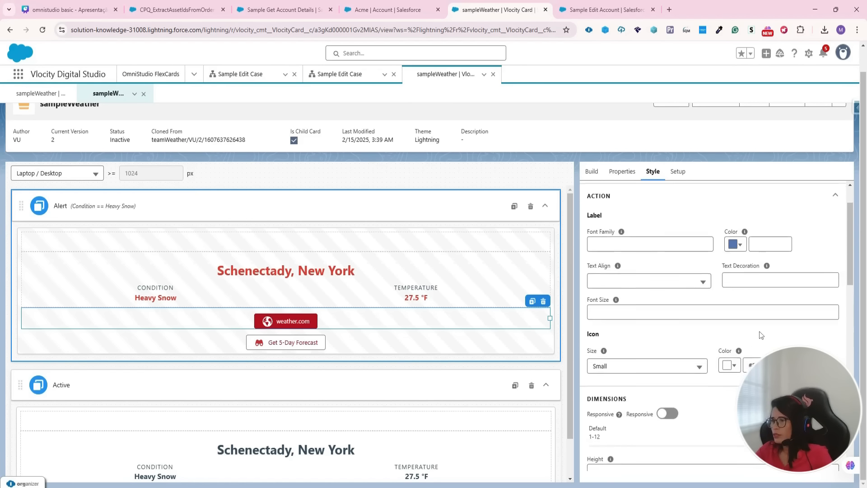
{"action": "scroll", "coordinate": [742, 295], "scroll_direction": "down", "scroll_amount": 10}
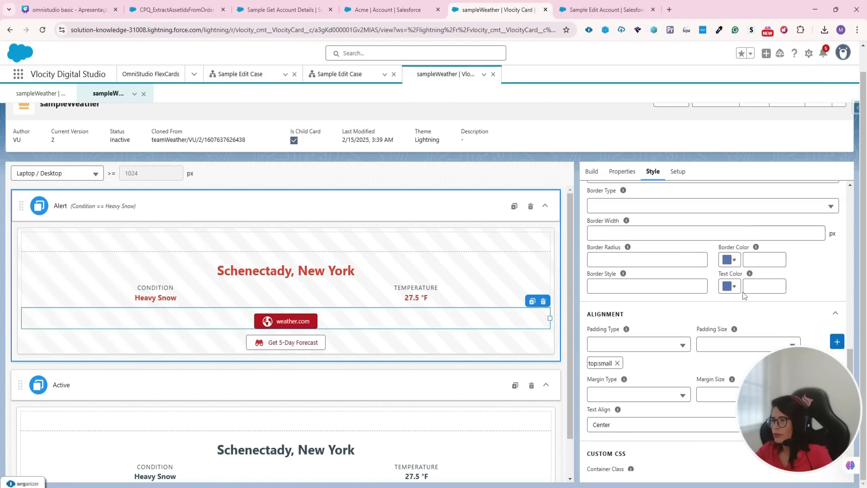
{"action": "scroll", "coordinate": [673, 318], "scroll_direction": "down", "scroll_amount": 2}
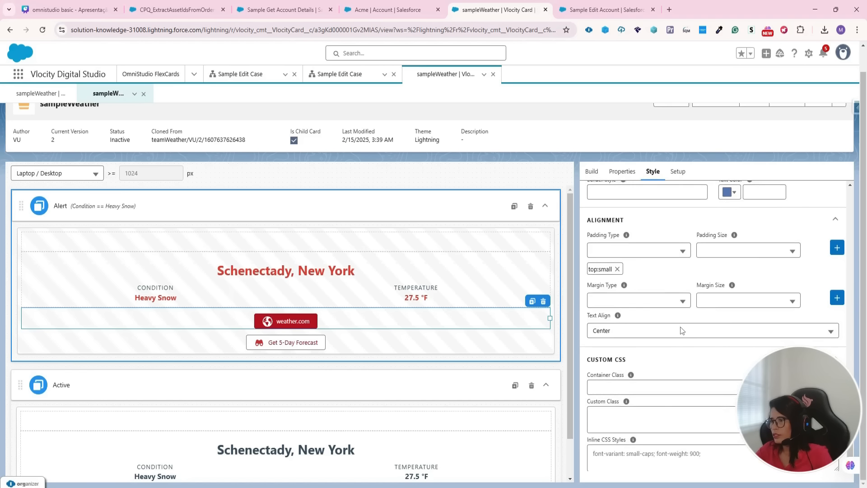
{"action": "scroll", "coordinate": [723, 336], "scroll_direction": "up", "scroll_amount": 2}
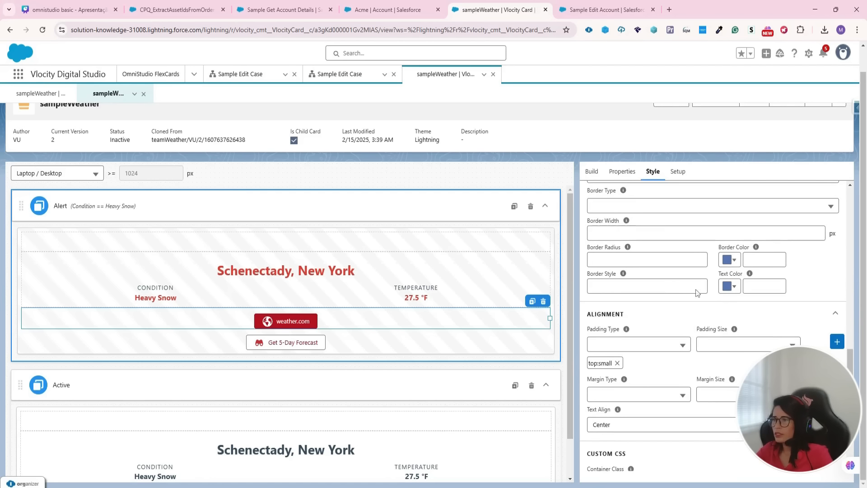
{"action": "scroll", "coordinate": [677, 289], "scroll_direction": "up", "scroll_amount": 3}
{"action": "scroll", "coordinate": [654, 307], "scroll_direction": "up", "scroll_amount": 2}
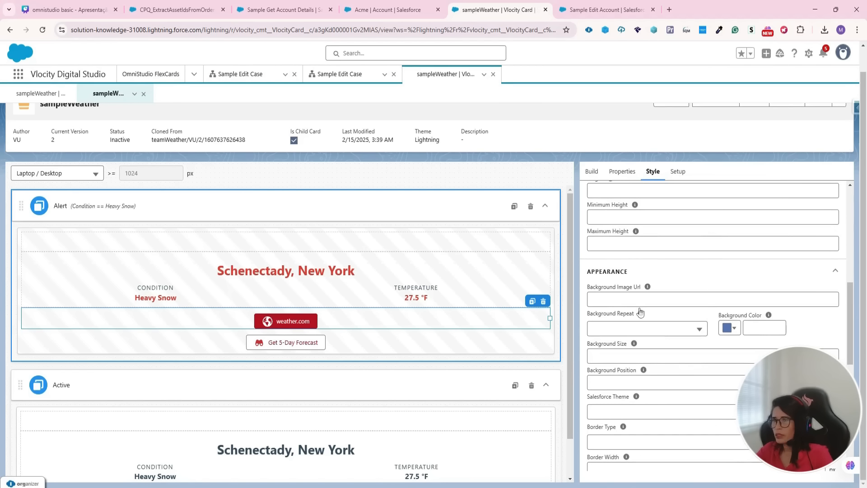
{"action": "scroll", "coordinate": [745, 226], "scroll_direction": "up", "scroll_amount": 1}
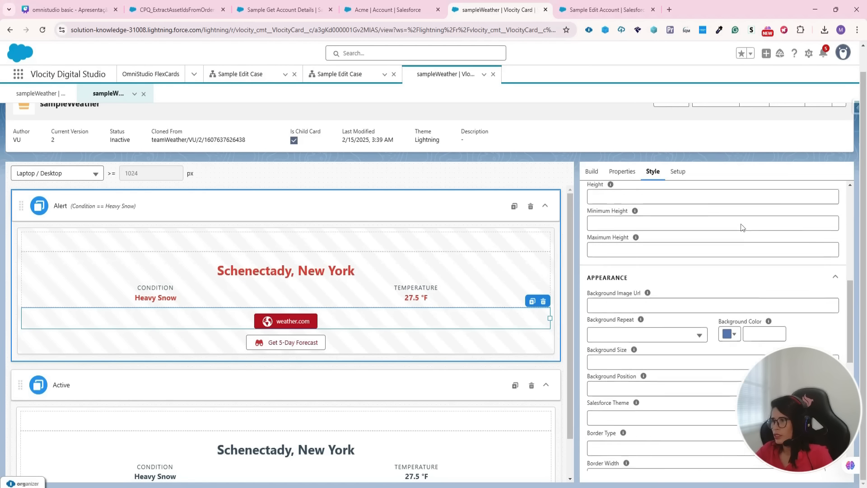
{"action": "scroll", "coordinate": [743, 228], "scroll_direction": "up", "scroll_amount": 5}
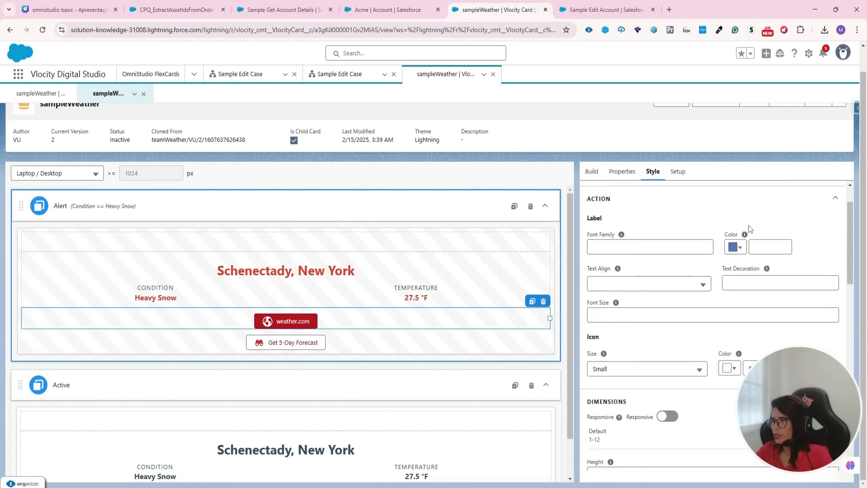
Step: Review the card's setup options, including its data source, input map and test parameters, and open the card preview
{"action": "left_click", "coordinate": [679, 171]}
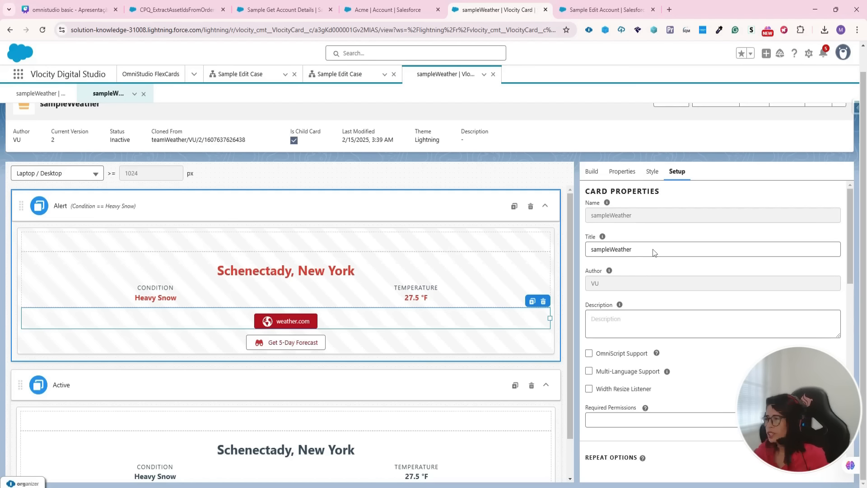
{"action": "scroll", "coordinate": [664, 252], "scroll_direction": "down", "scroll_amount": 2}
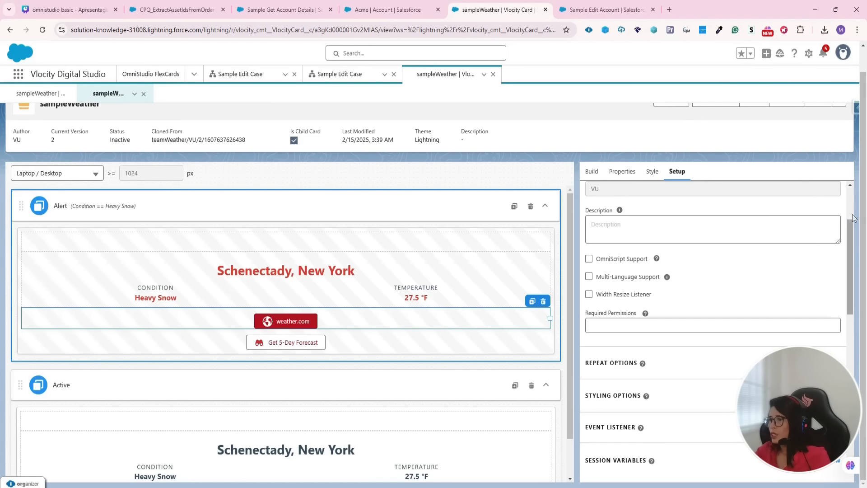
{"action": "scroll", "coordinate": [719, 264], "scroll_direction": "down", "scroll_amount": 5}
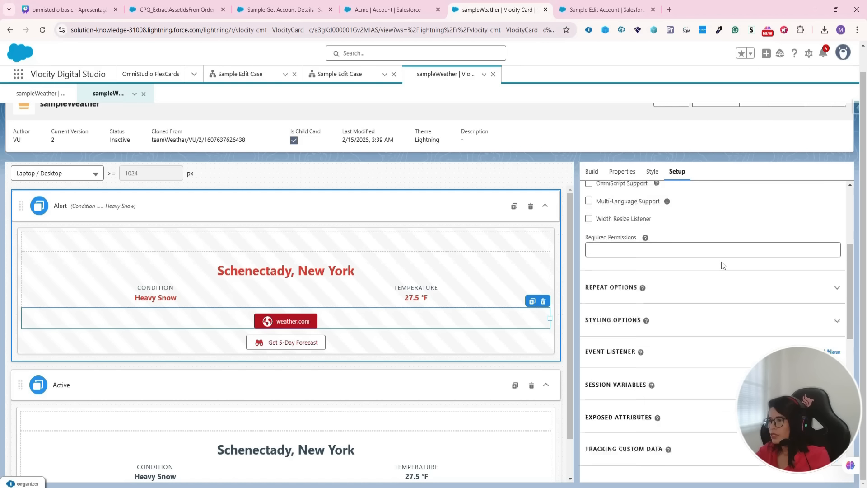
{"action": "scroll", "coordinate": [630, 359], "scroll_direction": "down", "scroll_amount": 2}
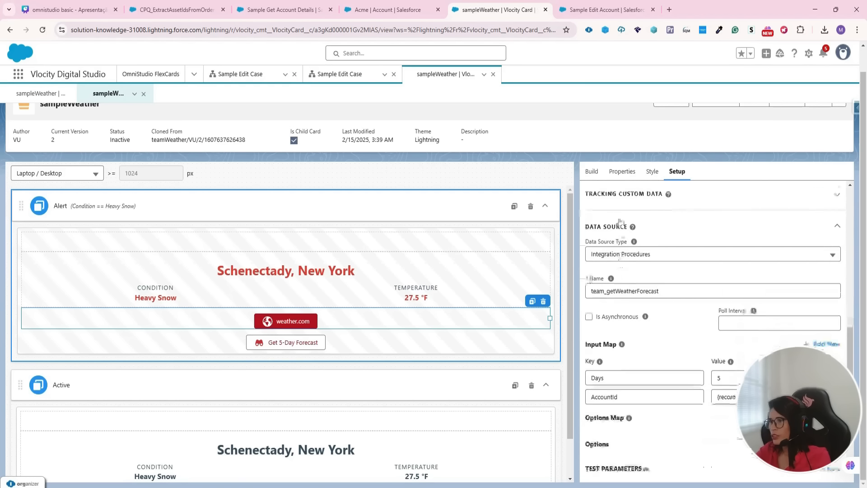
{"action": "scroll", "coordinate": [667, 321], "scroll_direction": "down", "scroll_amount": 3}
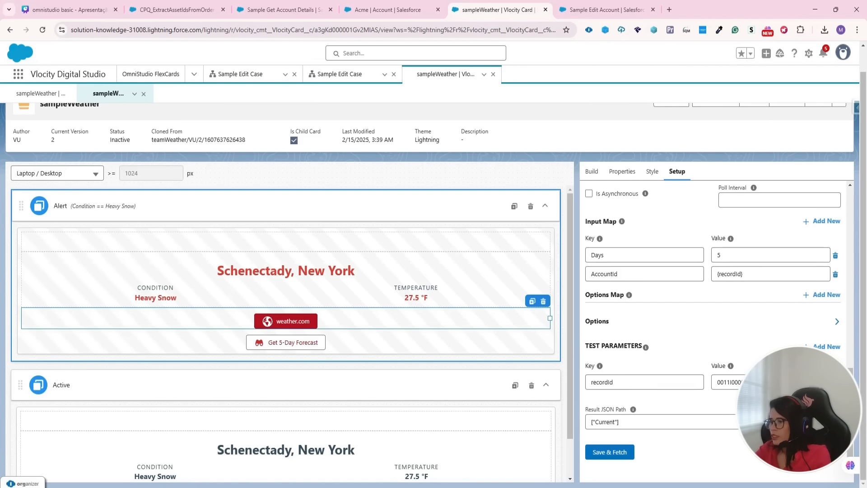
{"action": "scroll", "coordinate": [723, 360], "scroll_direction": "up", "scroll_amount": 12}
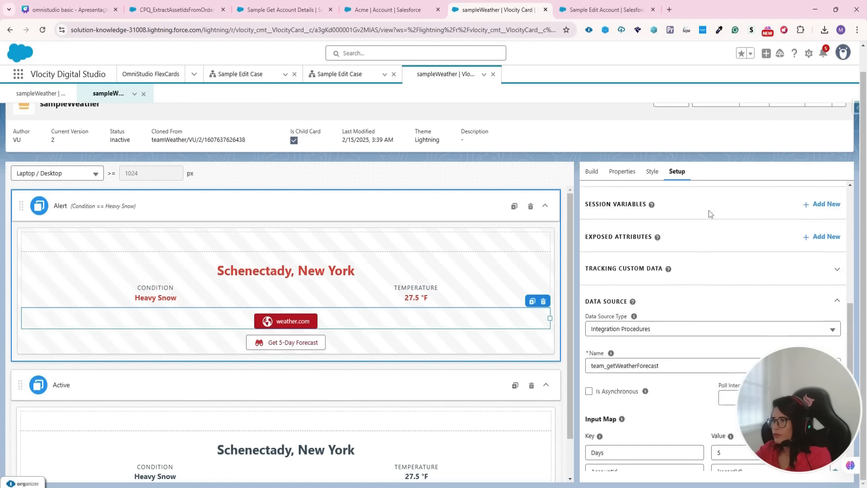
{"action": "left_click", "coordinate": [665, 125]}
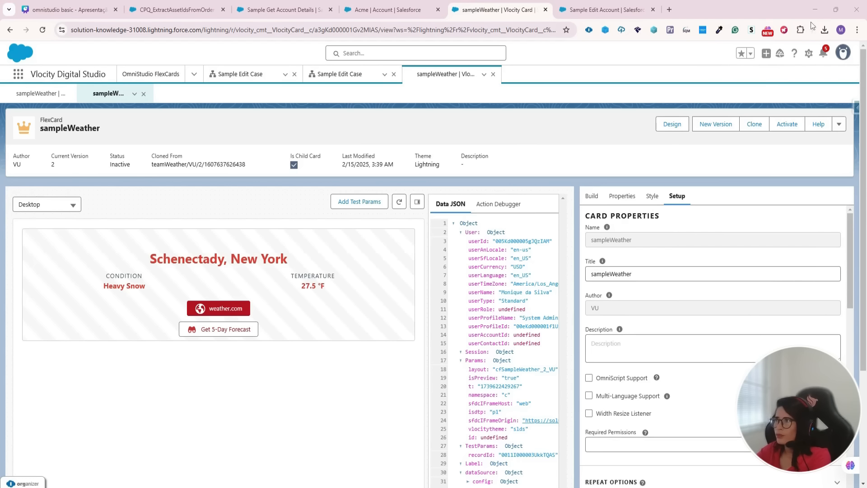
Step: Minimize the browser to bring up the OmniScripts presentation slide
{"action": "left_click", "coordinate": [817, 9]}
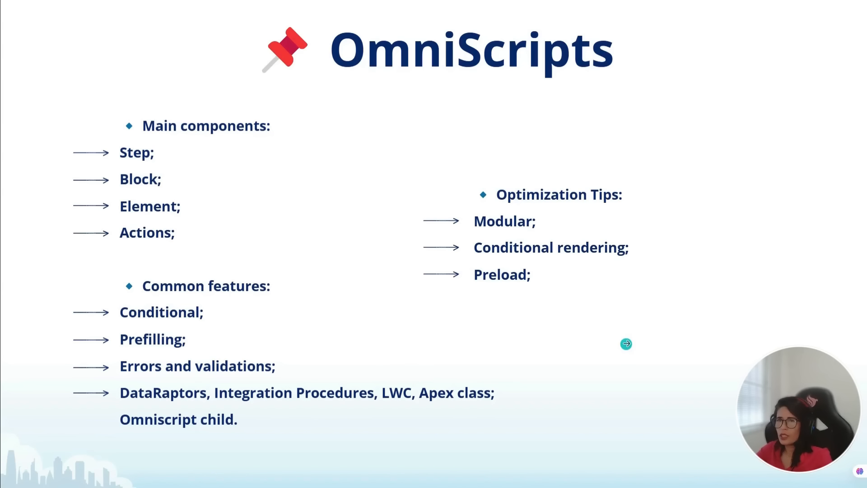
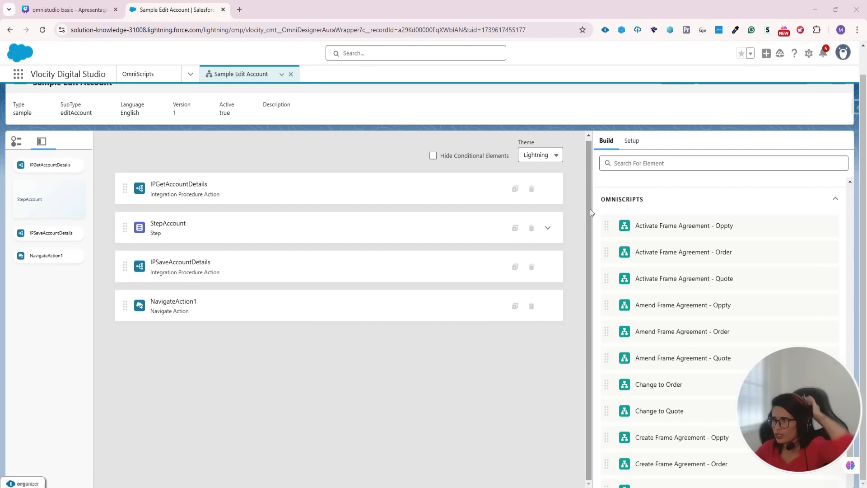
Step: Look through the elements available for the Sample Edit Account OmniScript, covering OmniScripts, inputs, groups, functions, display elements and actions
{"action": "scroll", "coordinate": [687, 219], "scroll_direction": "down", "scroll_amount": 1}
{"action": "scroll", "coordinate": [687, 219], "scroll_direction": "down", "scroll_amount": 8}
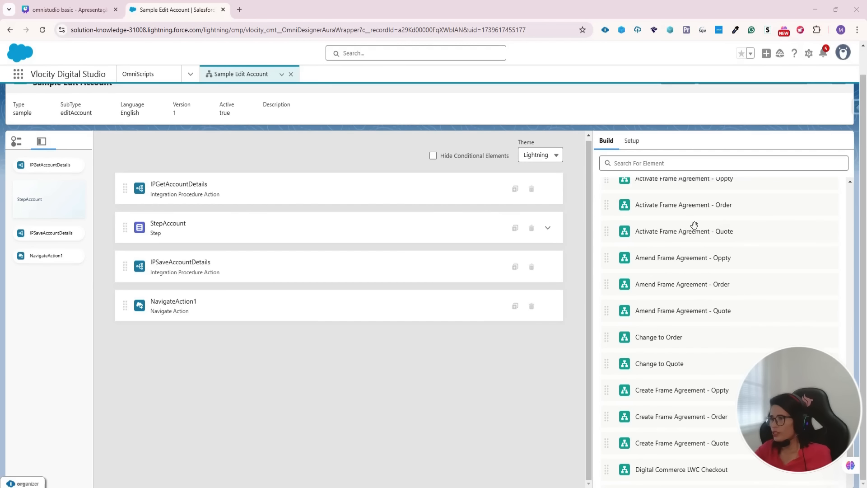
{"action": "scroll", "coordinate": [679, 344], "scroll_direction": "up", "scroll_amount": 20}
{"action": "scroll", "coordinate": [680, 320], "scroll_direction": "down", "scroll_amount": 7}
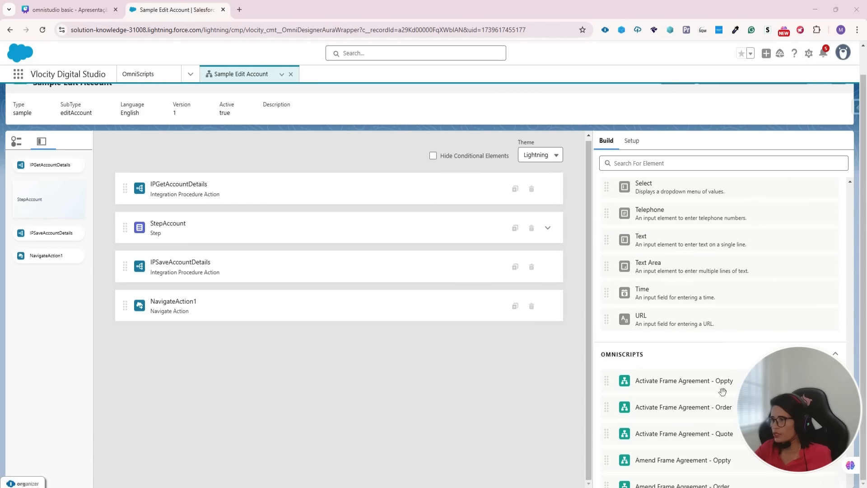
{"action": "scroll", "coordinate": [723, 392], "scroll_direction": "up", "scroll_amount": 10}
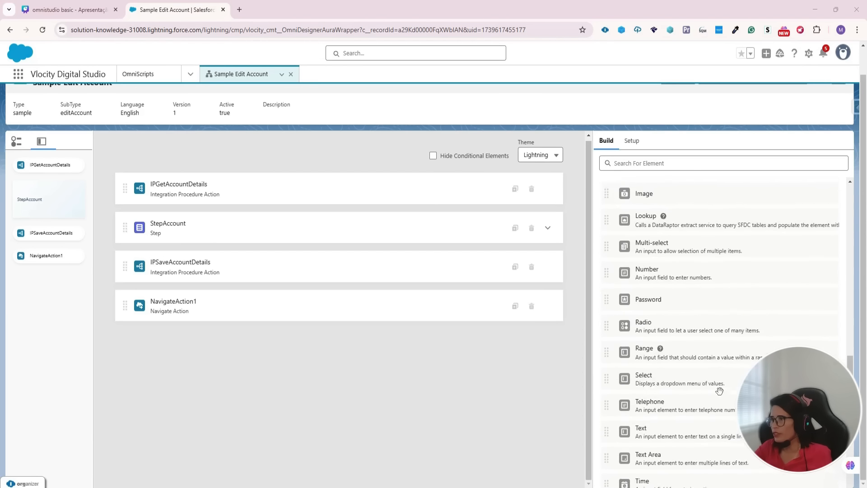
{"action": "scroll", "coordinate": [719, 392], "scroll_direction": "up", "scroll_amount": 15}
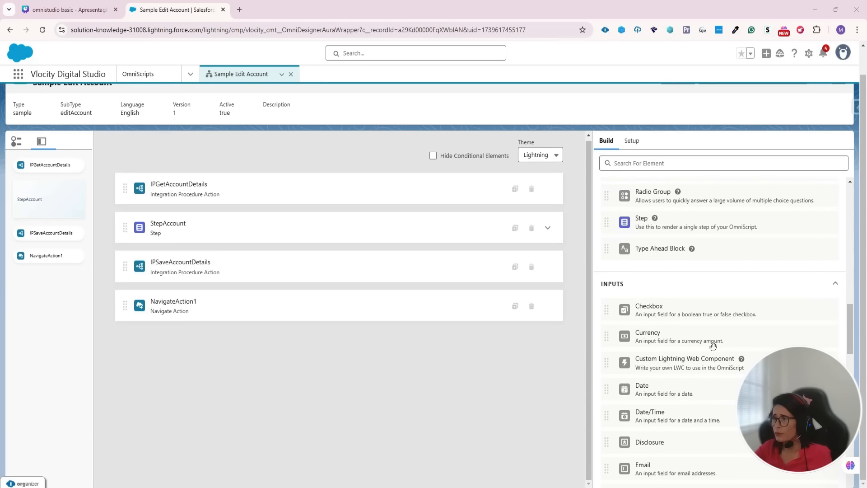
{"action": "scroll", "coordinate": [714, 346], "scroll_direction": "up", "scroll_amount": 10}
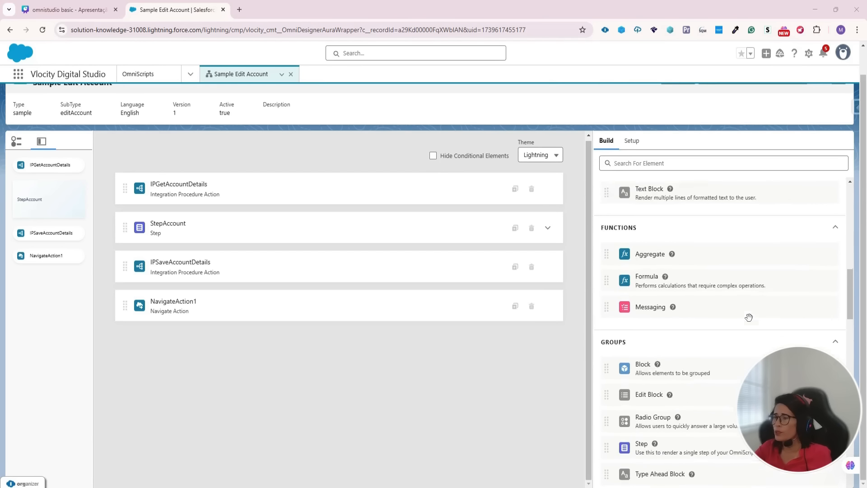
{"action": "scroll", "coordinate": [749, 317], "scroll_direction": "up", "scroll_amount": 1}
{"action": "scroll", "coordinate": [749, 318], "scroll_direction": "up", "scroll_amount": 6}
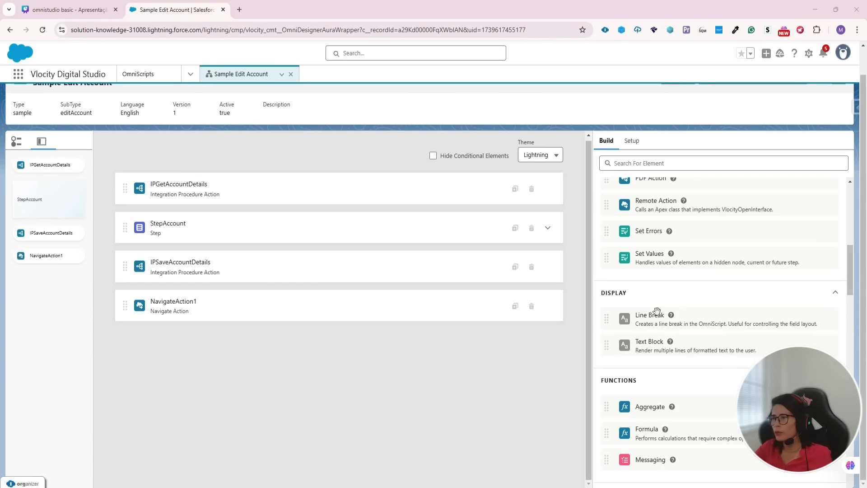
{"action": "scroll", "coordinate": [669, 333], "scroll_direction": "up", "scroll_amount": 15}
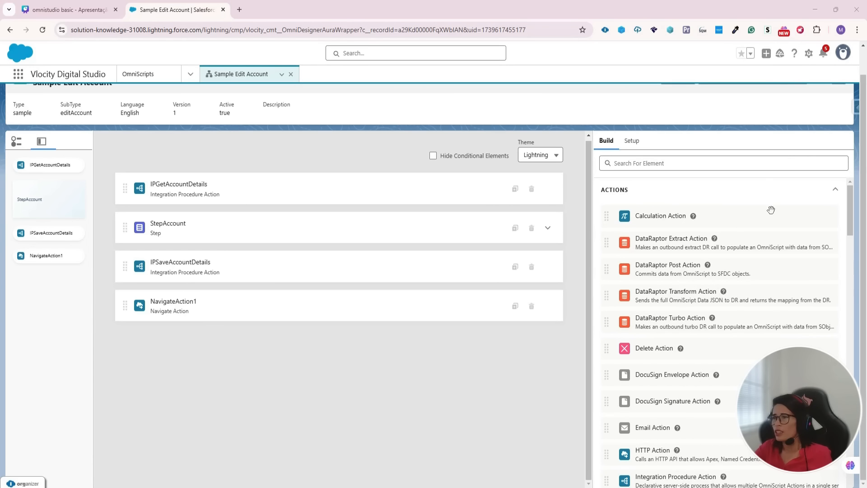
Step: Review the OmniScript's setup options and its JSON definition, and close the JSON editor
{"action": "left_click", "coordinate": [637, 137]}
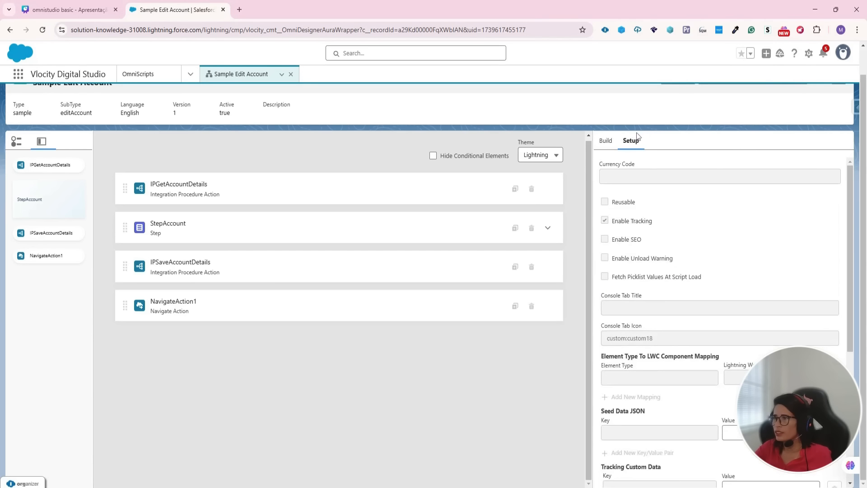
{"action": "scroll", "coordinate": [713, 239], "scroll_direction": "down", "scroll_amount": 5}
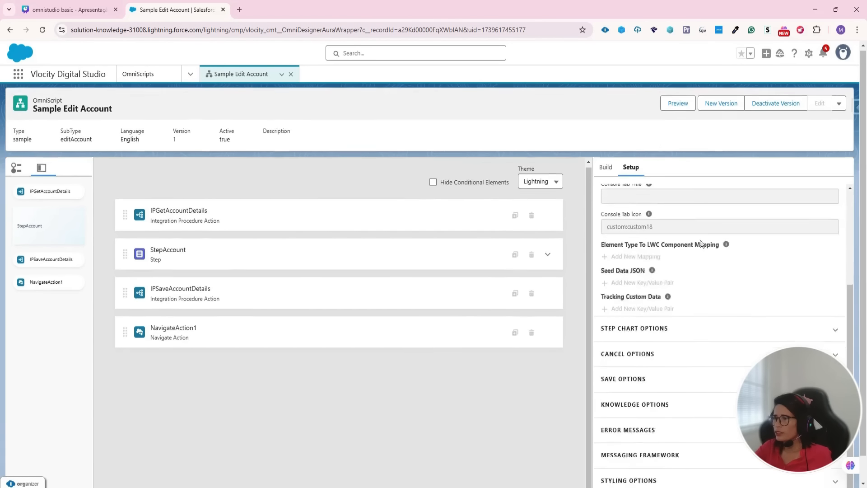
{"action": "left_click", "coordinate": [633, 473]}
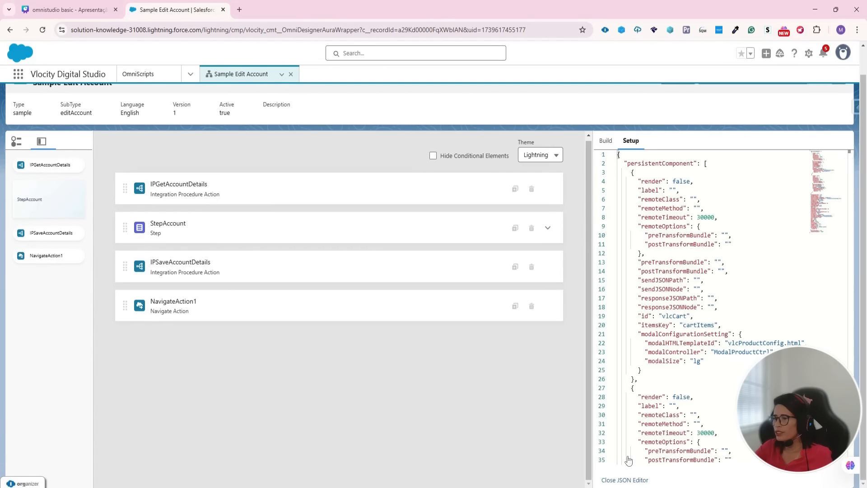
{"action": "scroll", "coordinate": [666, 275], "scroll_direction": "down", "scroll_amount": 3}
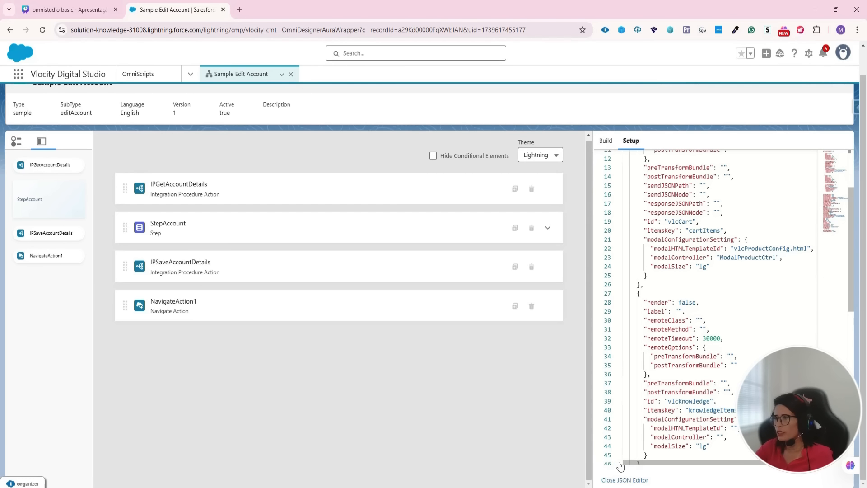
{"action": "left_click", "coordinate": [625, 479]}
{"action": "scroll", "coordinate": [689, 360], "scroll_direction": "up", "scroll_amount": 1}
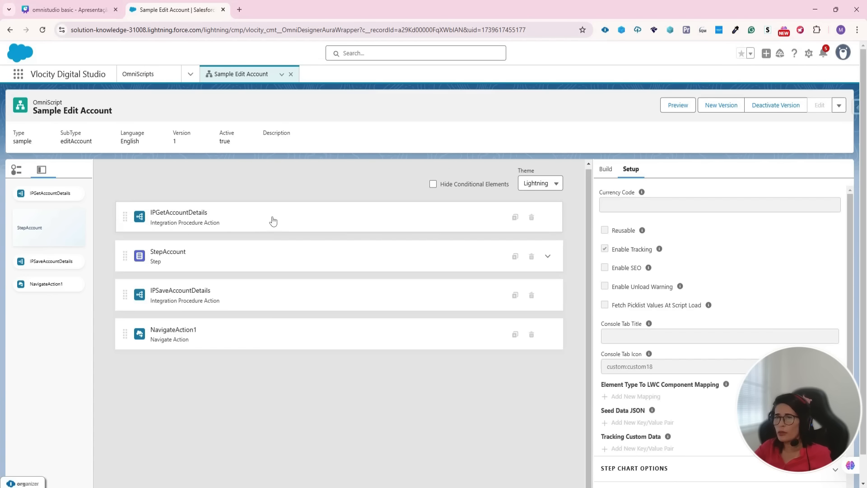
Step: Inspect the properties of IPGetAccountDetails, StepAccount with its Name field, IPSaveAccountDetails and NavigateAction1
{"action": "left_click", "coordinate": [255, 219]}
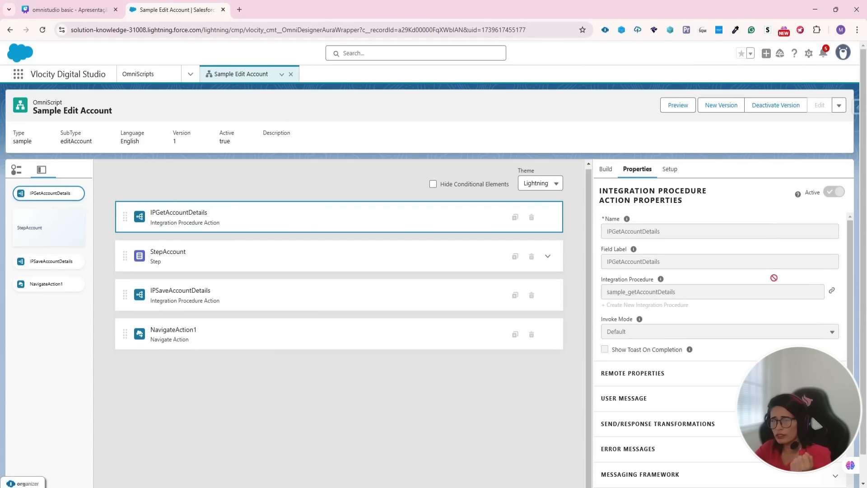
{"action": "left_click", "coordinate": [252, 251]}
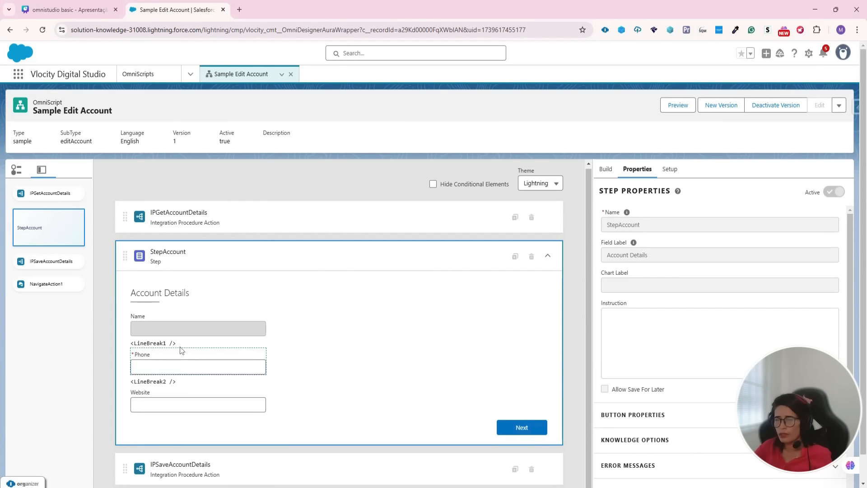
{"action": "left_click", "coordinate": [165, 315]}
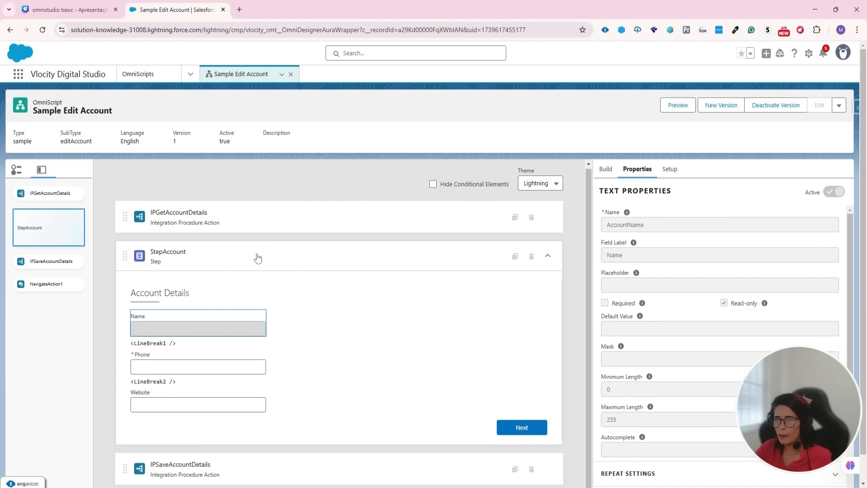
{"action": "scroll", "coordinate": [350, 305], "scroll_direction": "down", "scroll_amount": 2}
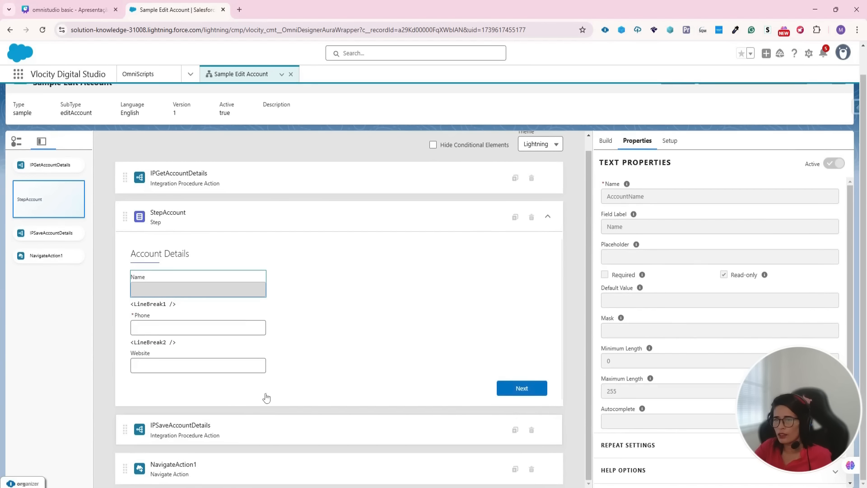
{"action": "left_click", "coordinate": [246, 419]}
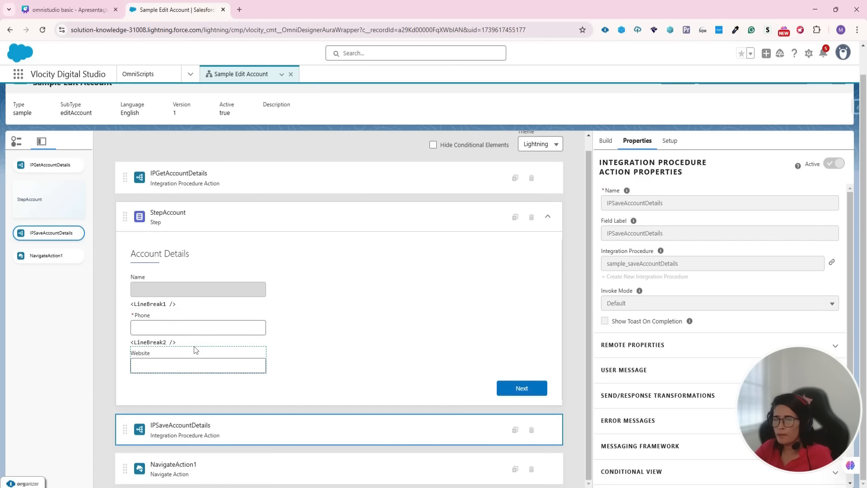
{"action": "left_click", "coordinate": [374, 459]}
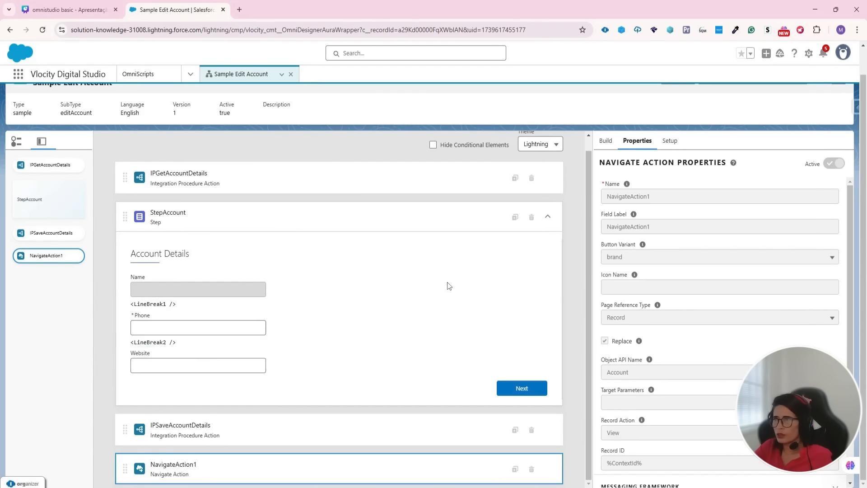
{"action": "scroll", "coordinate": [712, 110], "scroll_direction": "up", "scroll_amount": 2}
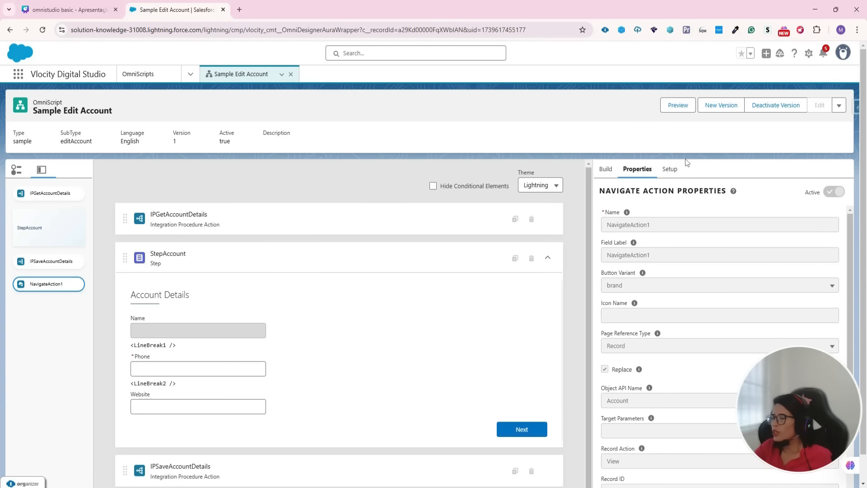
Step: Compare the properties of the Name, Phone and Website fields in the Account Details step
{"action": "left_click", "coordinate": [208, 315]}
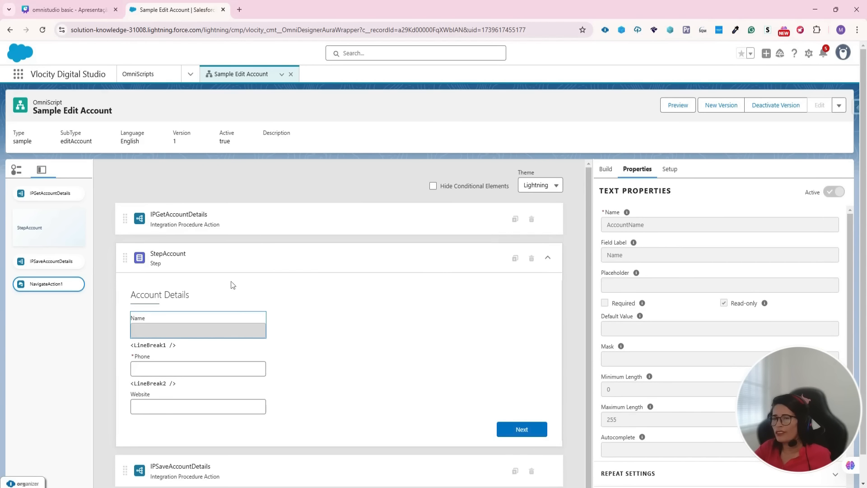
{"action": "left_click", "coordinate": [224, 351]}
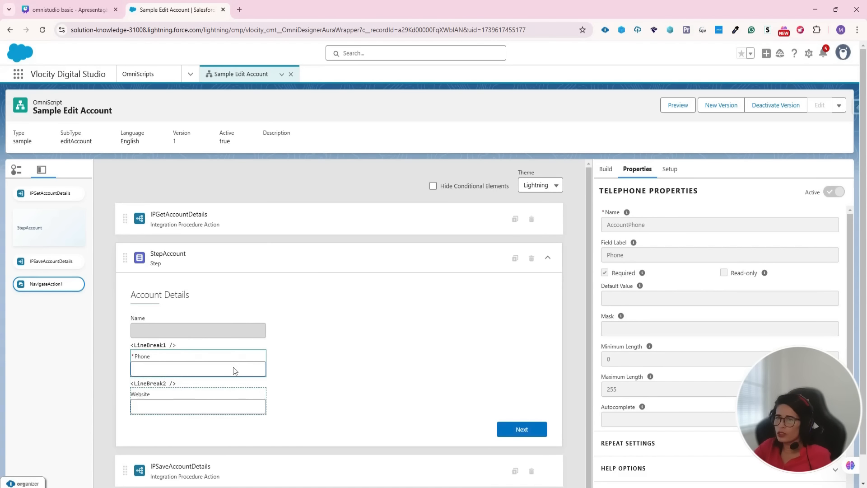
{"action": "left_click", "coordinate": [241, 391]}
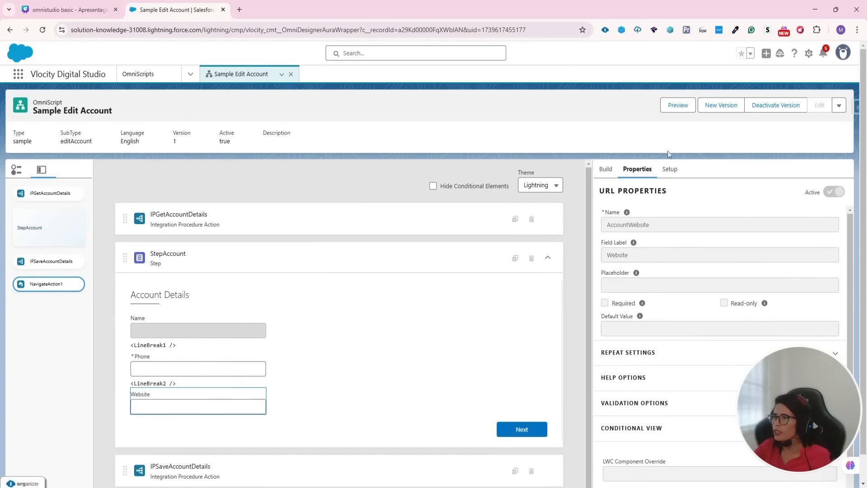
Step: Examine the Website field's repeat settings, help options and validation options
{"action": "scroll", "coordinate": [687, 278], "scroll_direction": "down", "scroll_amount": 1}
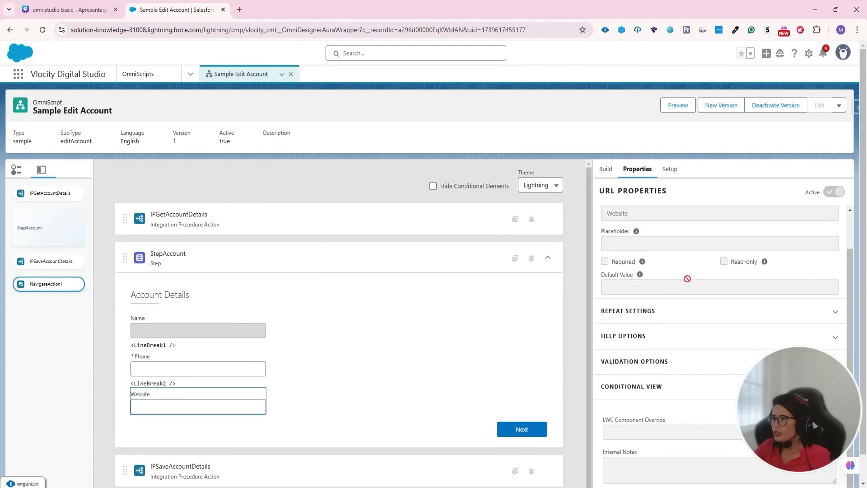
{"action": "left_click", "coordinate": [657, 305]}
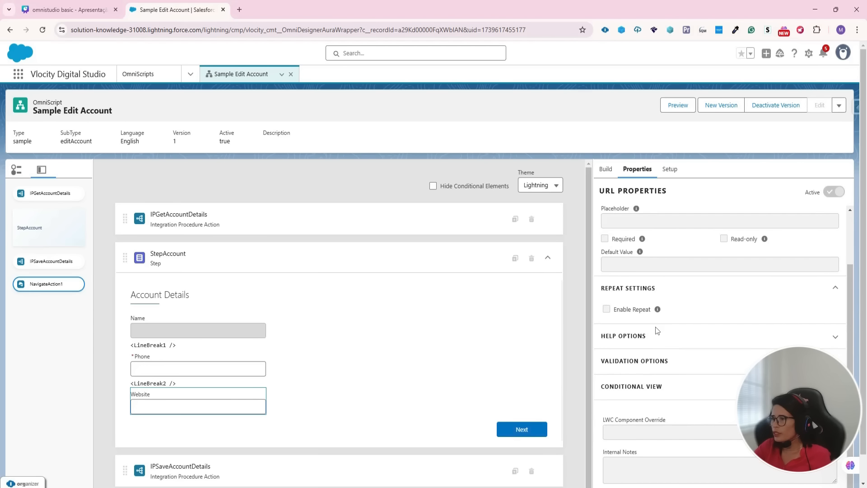
{"action": "left_click", "coordinate": [659, 334]}
{"action": "left_click", "coordinate": [691, 354]}
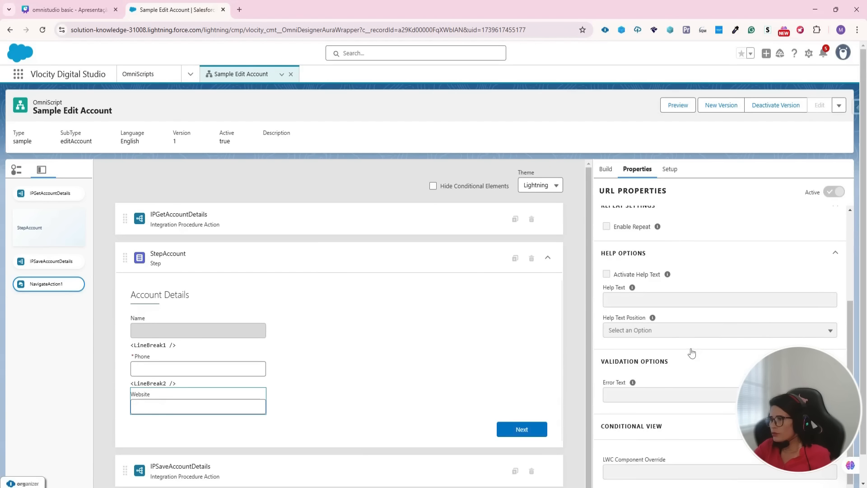
{"action": "scroll", "coordinate": [660, 408], "scroll_direction": "down", "scroll_amount": 3}
{"action": "scroll", "coordinate": [660, 258], "scroll_direction": "up", "scroll_amount": 6}
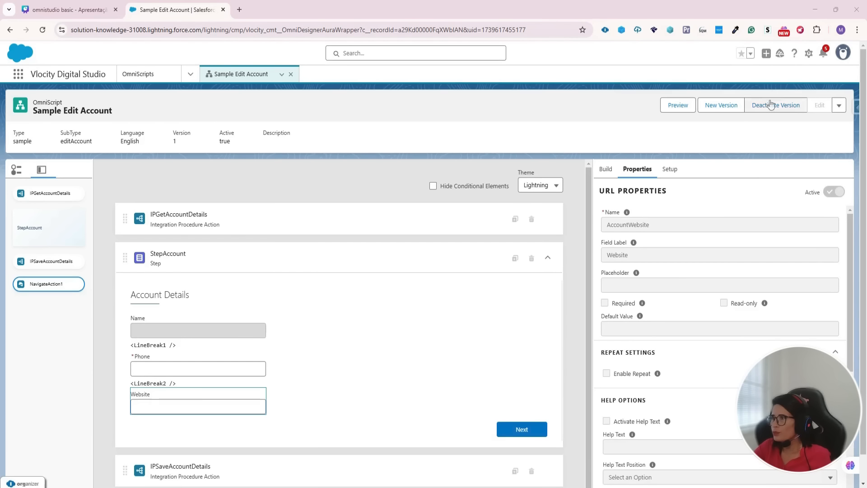
Step: Create a new version of the Sample Edit Account OmniScript and open its preview
{"action": "left_click", "coordinate": [679, 104]}
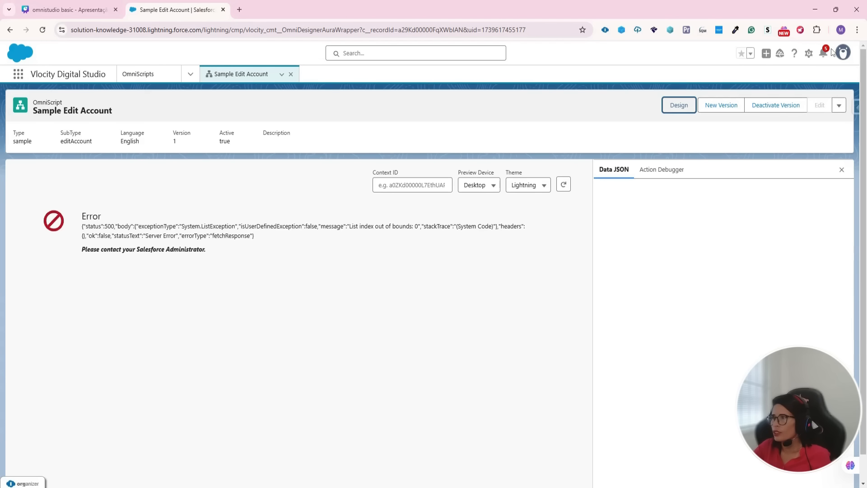
{"action": "left_click", "coordinate": [727, 105]}
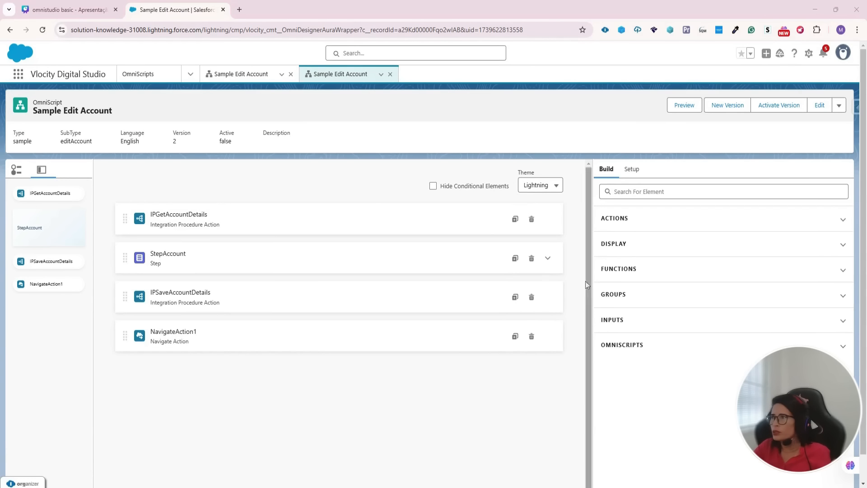
{"action": "left_click", "coordinate": [684, 105]}
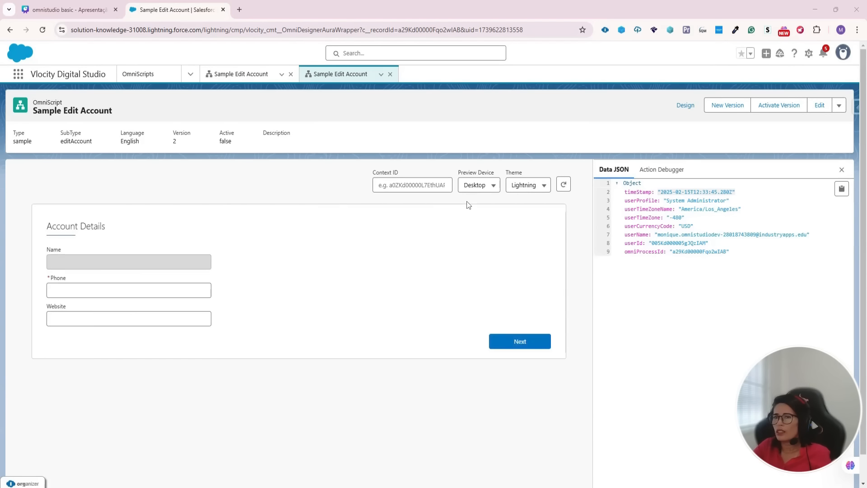
Step: Load account data into the preview by setting the Context ID to 001Kd00001pshA6IAI
{"action": "left_click", "coordinate": [413, 183]}
{"action": "type", "text": "001Kd00001pshA6IAI"}
{"action": "left_click", "coordinate": [381, 257]}
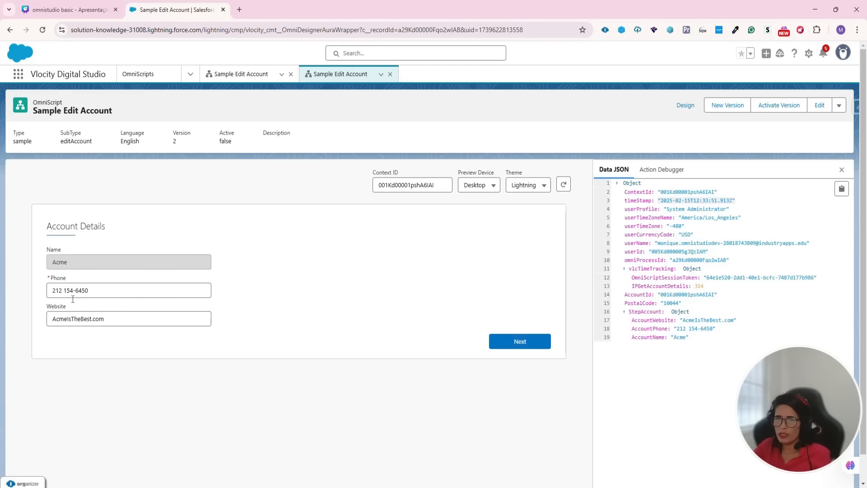
Step: Inspect the prefilled Website field and the details of the latest IPGetAccountDetails call in the Action Debugger
{"action": "left_click", "coordinate": [59, 318]}
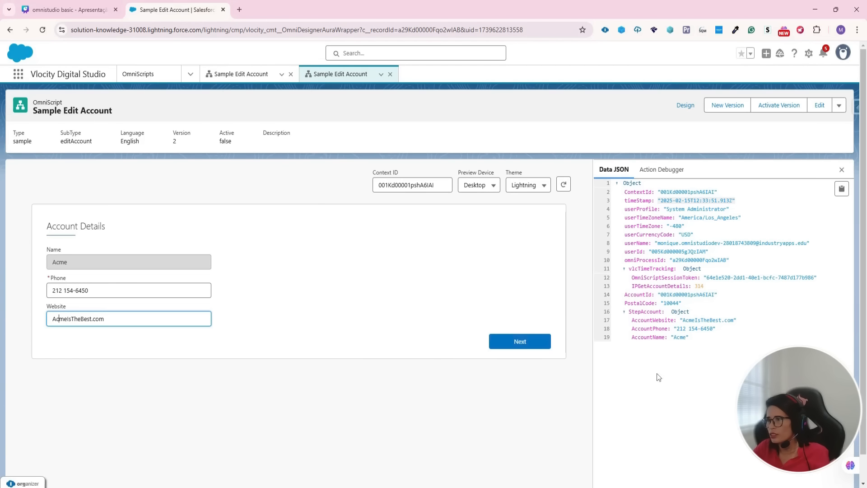
{"action": "left_click", "coordinate": [657, 167]}
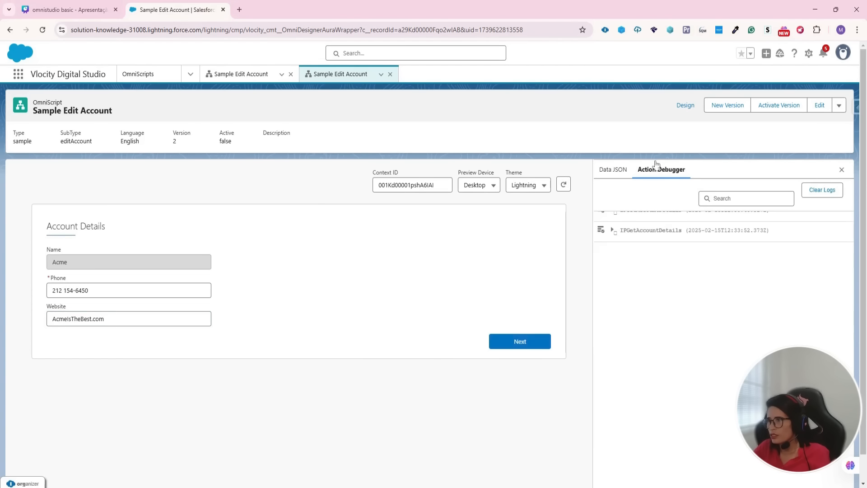
{"action": "left_click", "coordinate": [662, 226]}
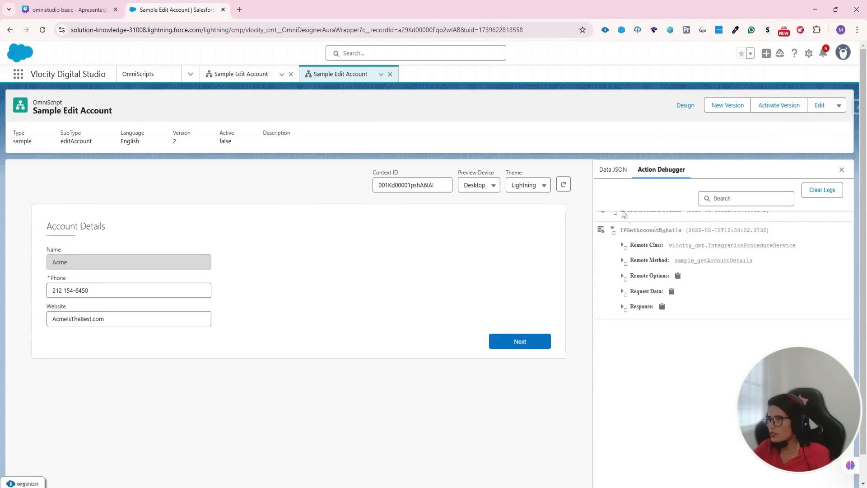
Step: Examine the Request Data and Response of the latest IPGetAccountDetails call, enlarging both boxes to read their JSON
{"action": "left_click", "coordinate": [644, 210]}
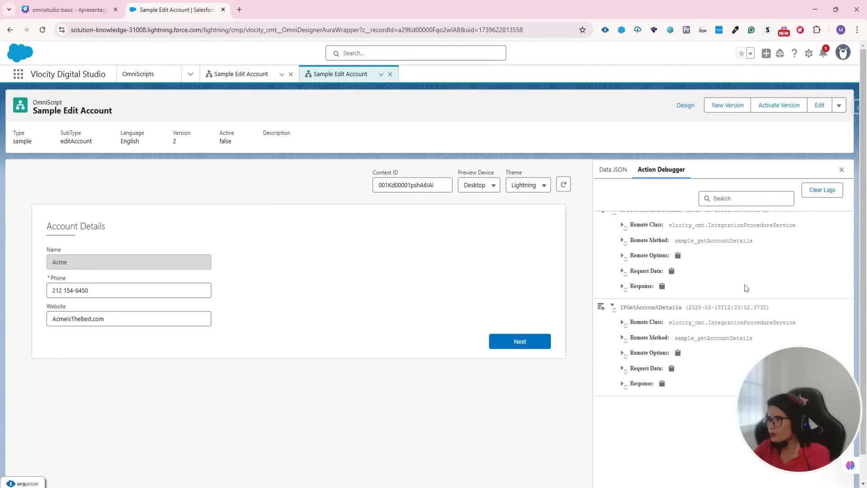
{"action": "left_click", "coordinate": [638, 384]}
{"action": "scroll", "coordinate": [649, 369], "scroll_direction": "down", "scroll_amount": 1}
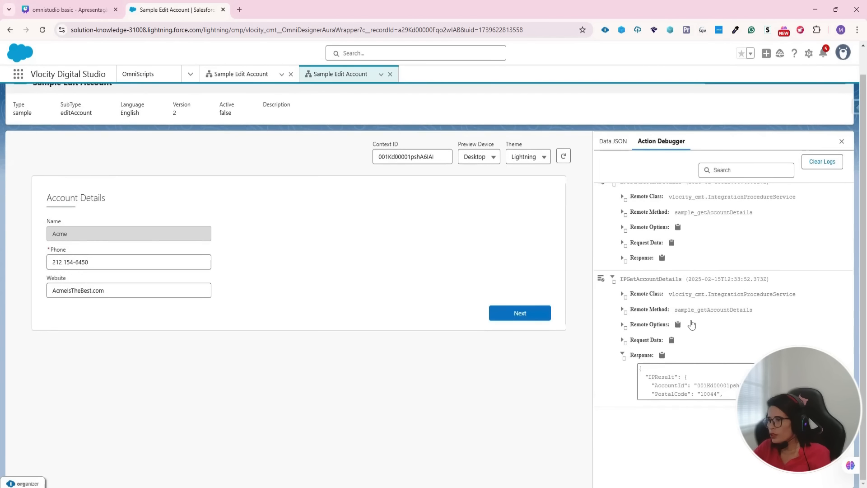
{"action": "left_click", "coordinate": [649, 340]}
{"action": "scroll", "coordinate": [754, 278], "scroll_direction": "down", "scroll_amount": 1}
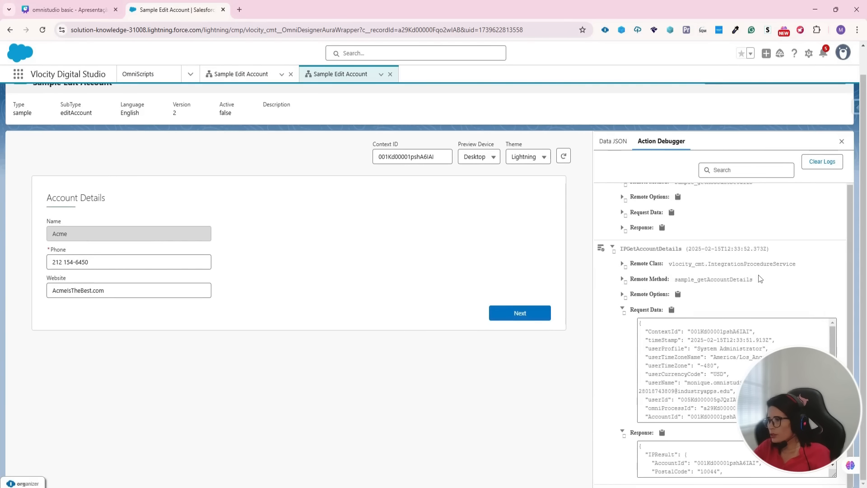
{"action": "left_click_drag", "start_coordinate": [834, 420], "coordinate": [834, 469]}
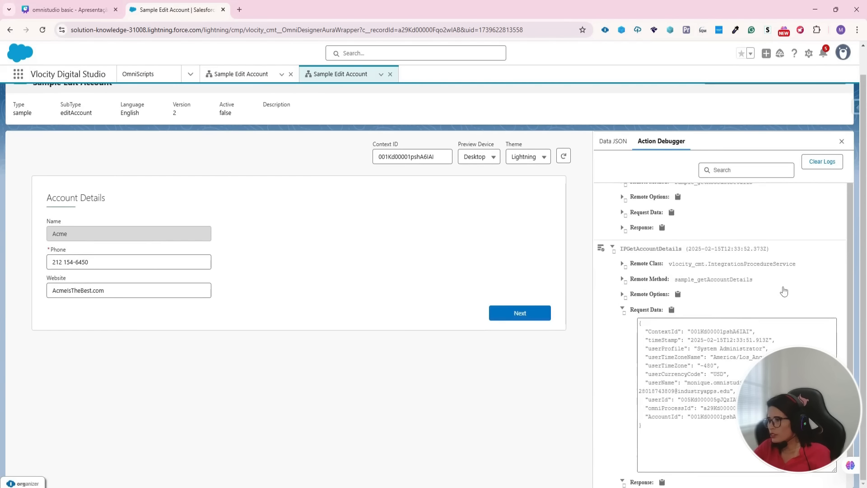
{"action": "scroll", "coordinate": [781, 291], "scroll_direction": "down", "scroll_amount": 1}
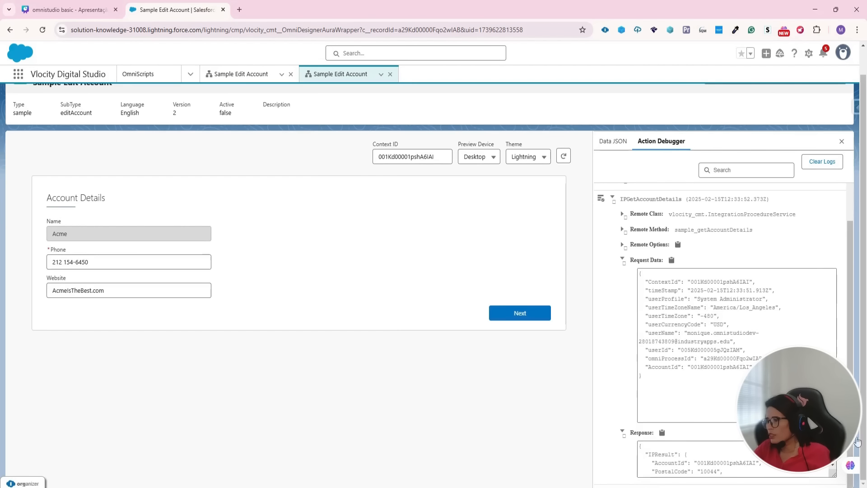
{"action": "left_click_drag", "start_coordinate": [834, 475], "coordinate": [835, 487]}
{"action": "scroll", "coordinate": [707, 441], "scroll_direction": "down", "scroll_amount": 1}
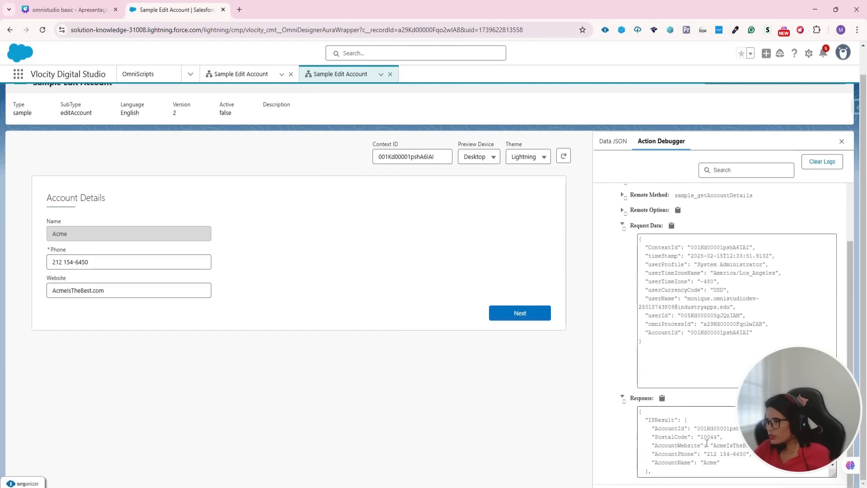